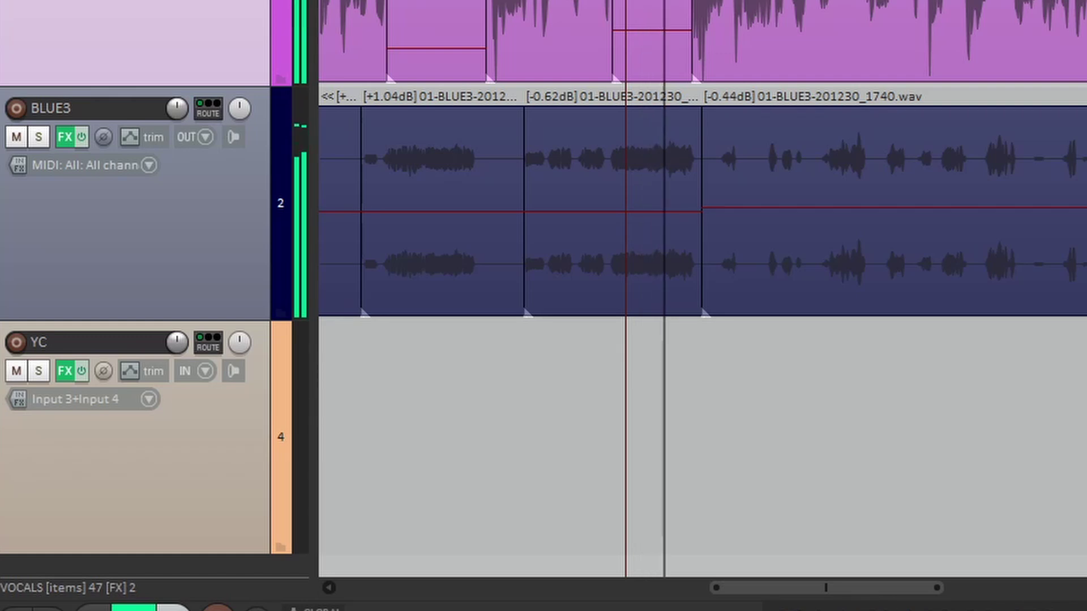
Stop playback and examine the separate VOCALS clips between about bars 745 and 925, comparing quiet passages with louder neighbours.
key("space")
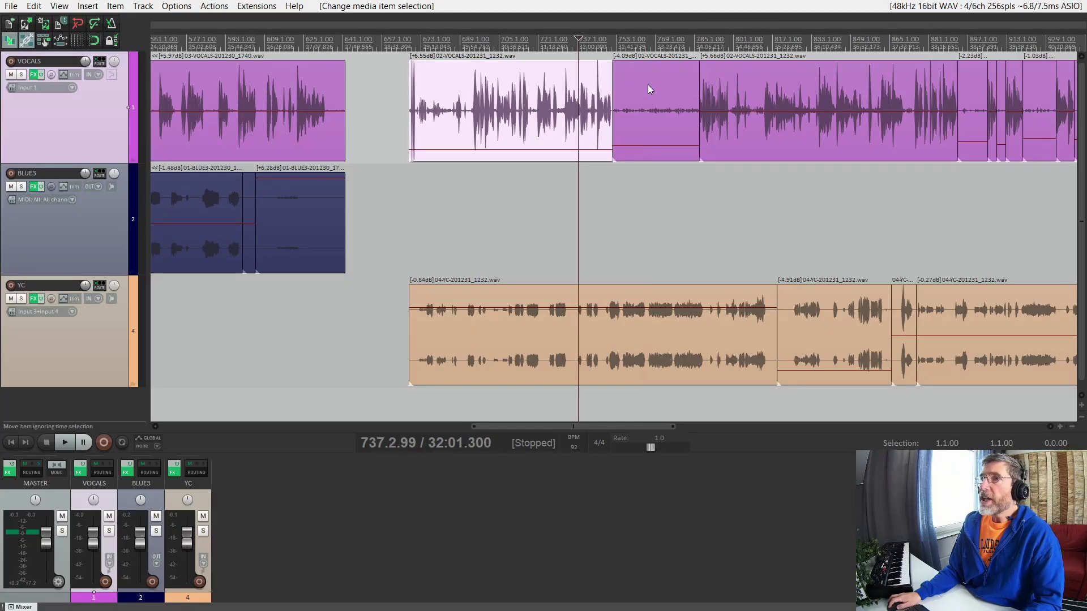
left_click(674, 79)
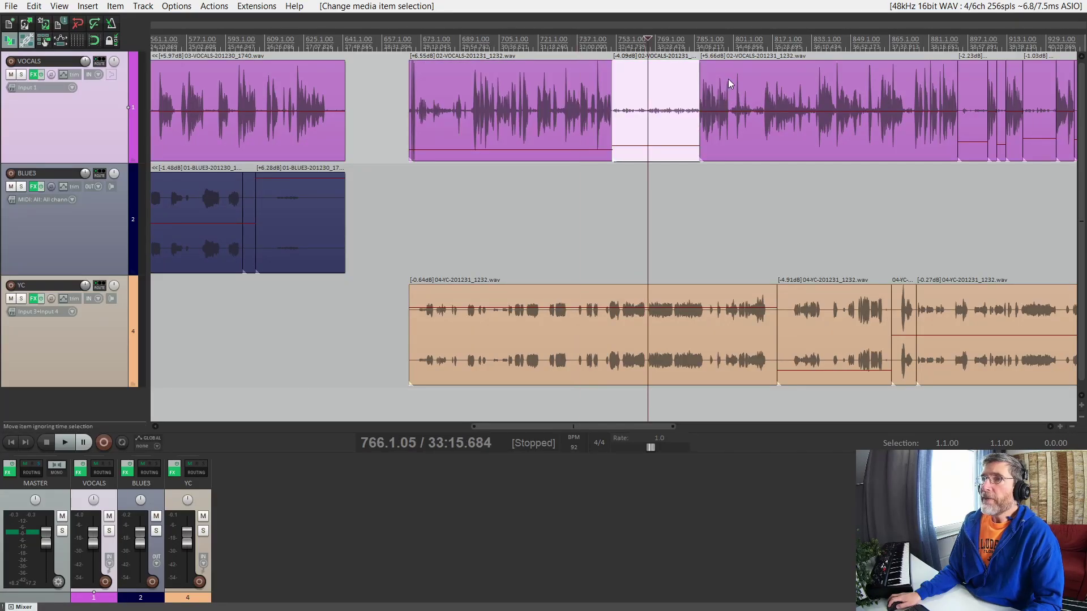
left_click(739, 78)
left_click(768, 92)
left_click(779, 85)
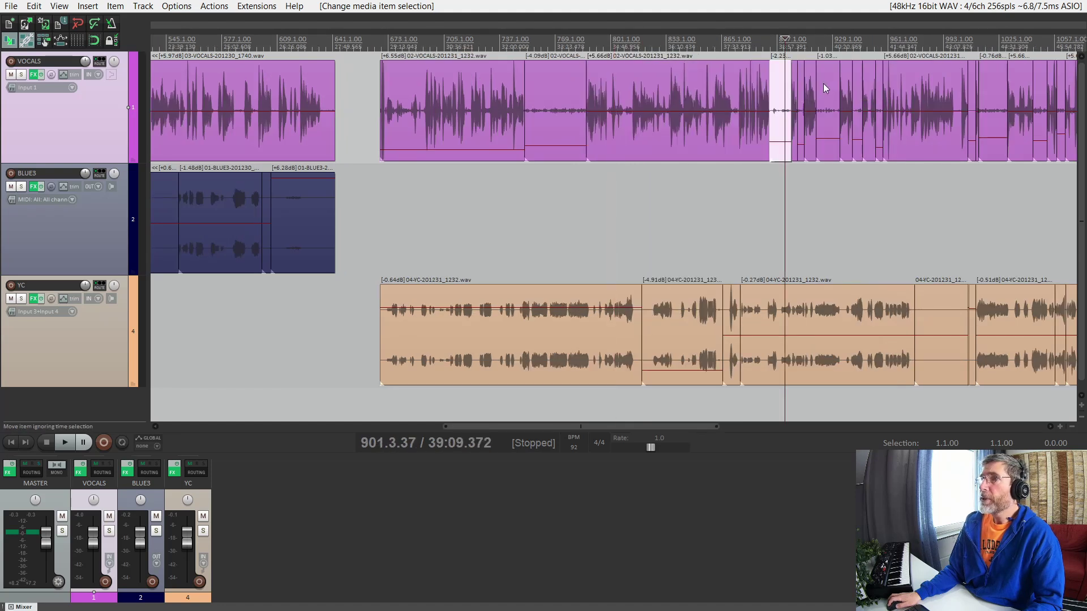
left_click(826, 85)
left_click(702, 91)
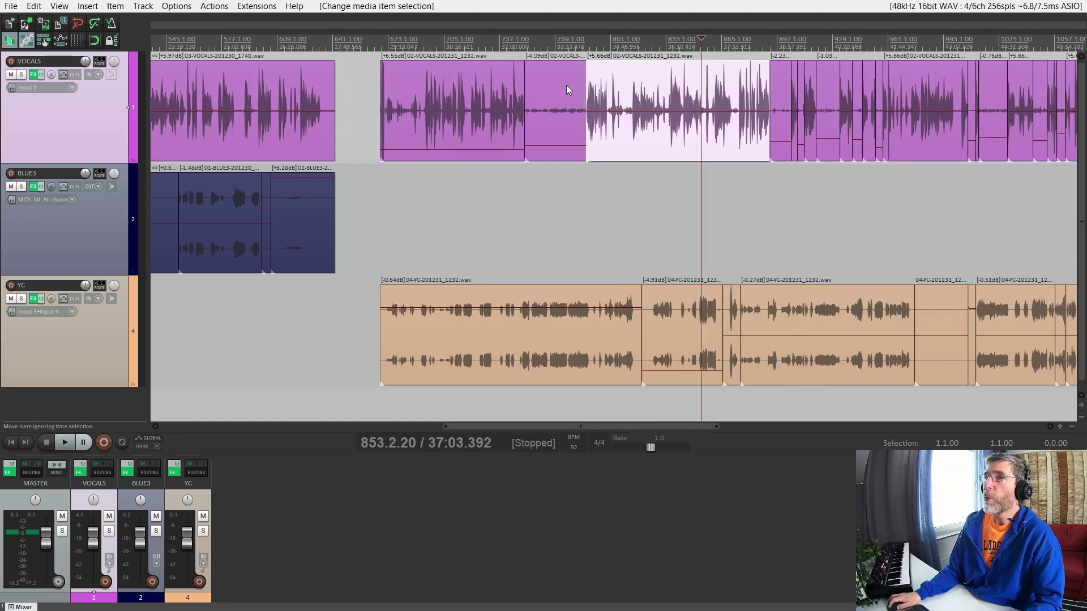
left_click(567, 90)
left_click(516, 45)
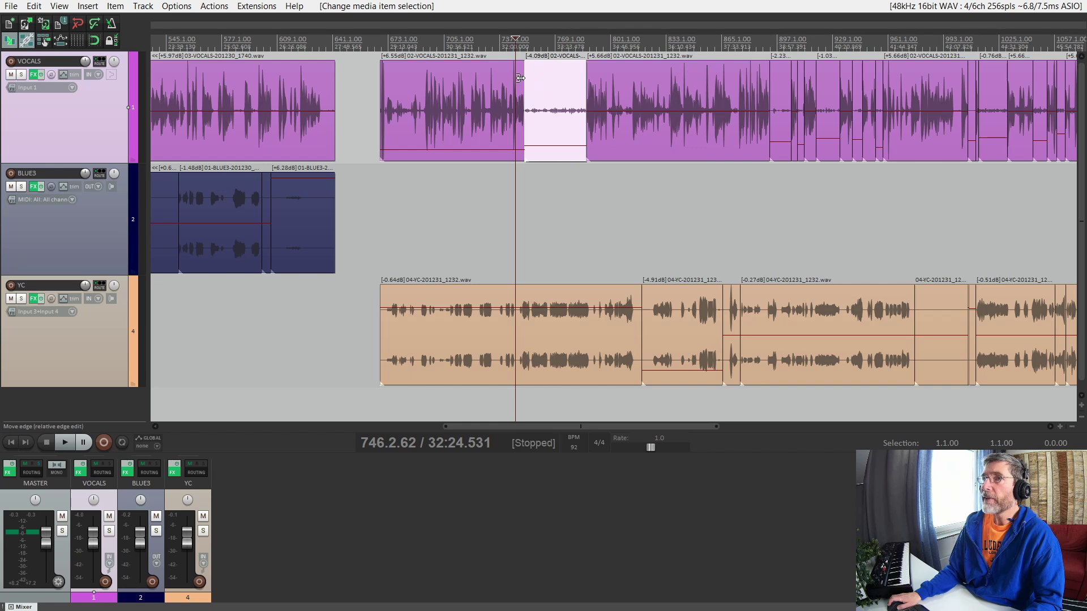
scroll(539, 77, "up", 2)
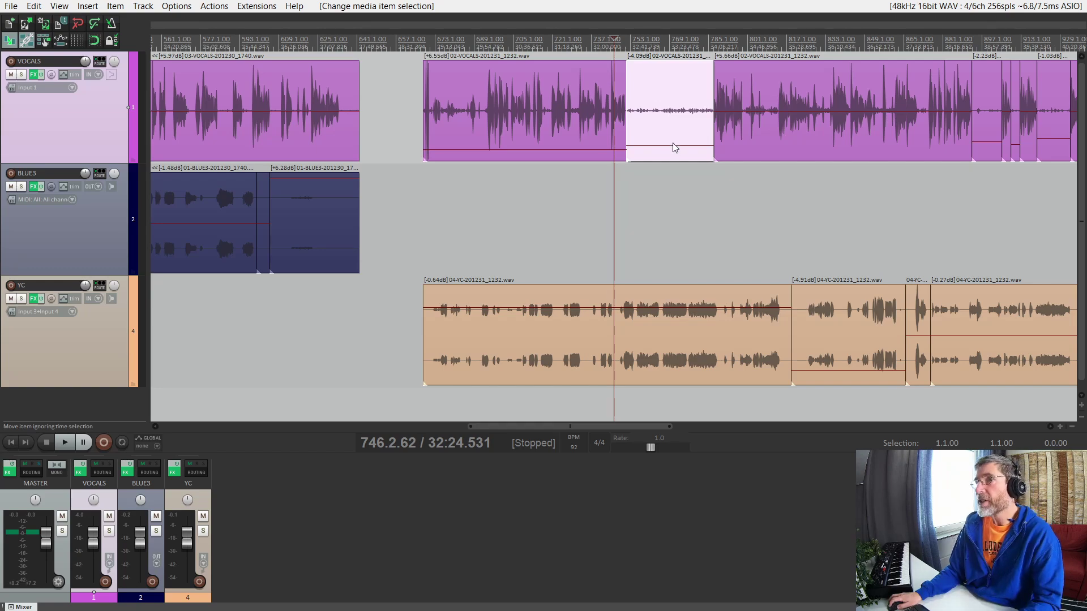
Adjust the item volume of the quiet VOCALS clip between about bars 751 and 785 by ear to -5.77 dB.
left_click_drag(675, 148, 674, 150)
scroll(665, 118, "up", 2)
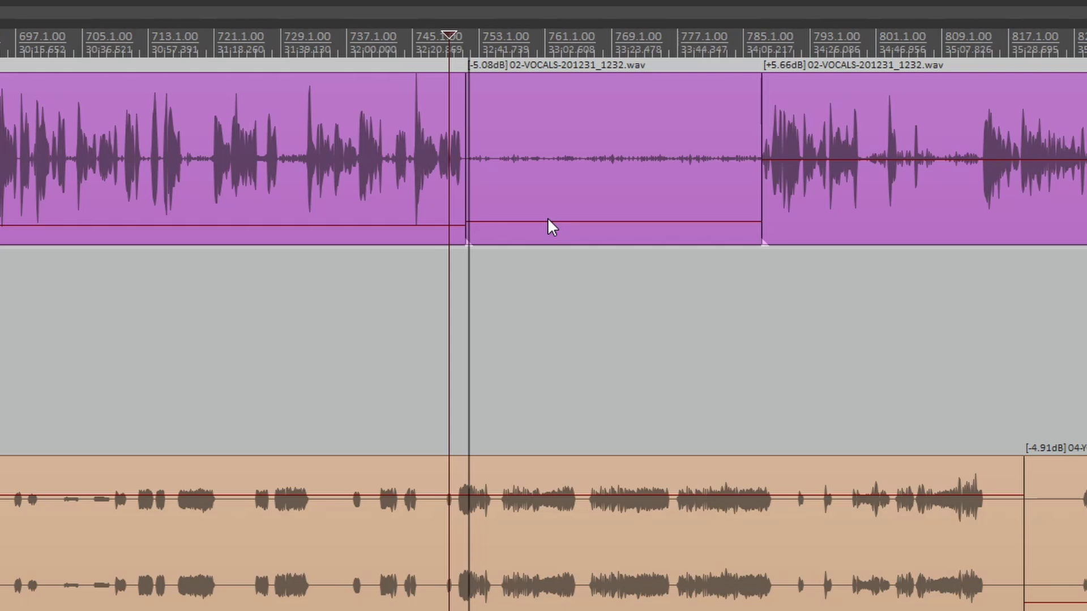
left_click_drag(547, 221, 546, 80)
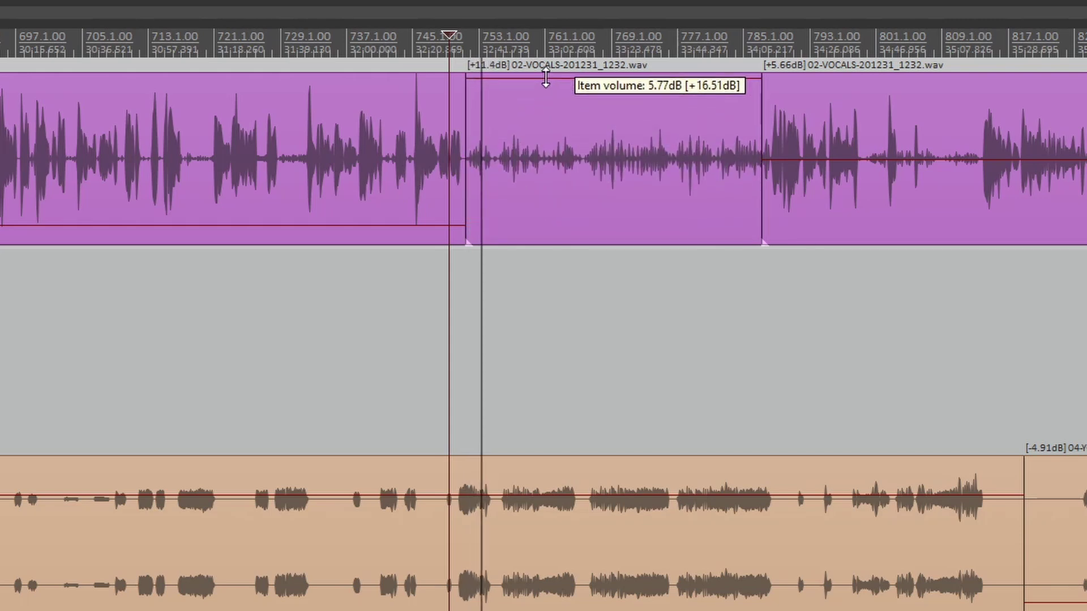
left_click_drag(545, 79, 542, 218)
key("space")
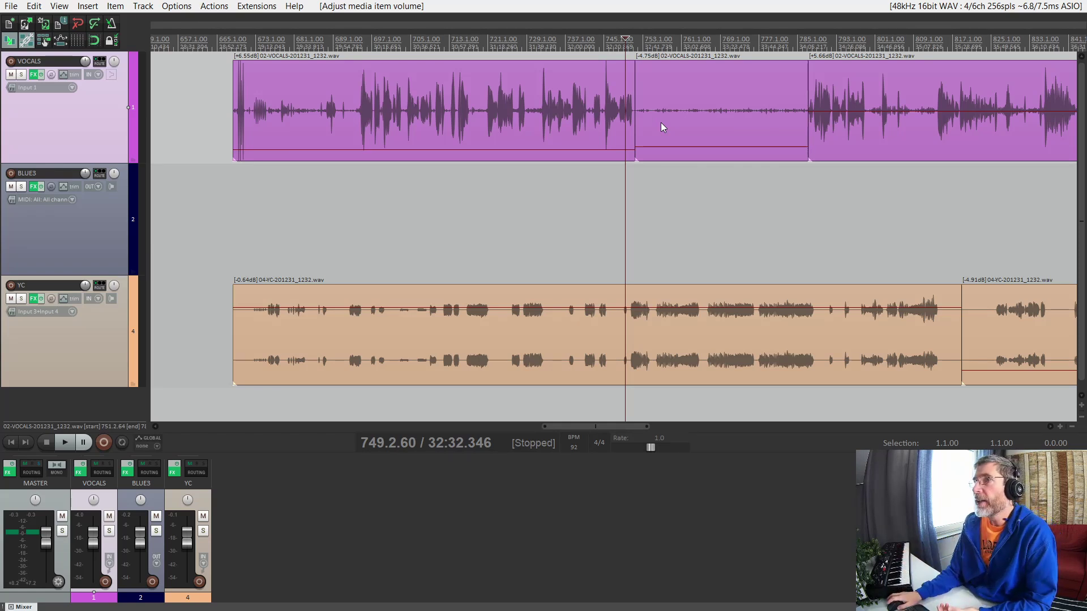
left_click_drag(672, 146, 677, 147)
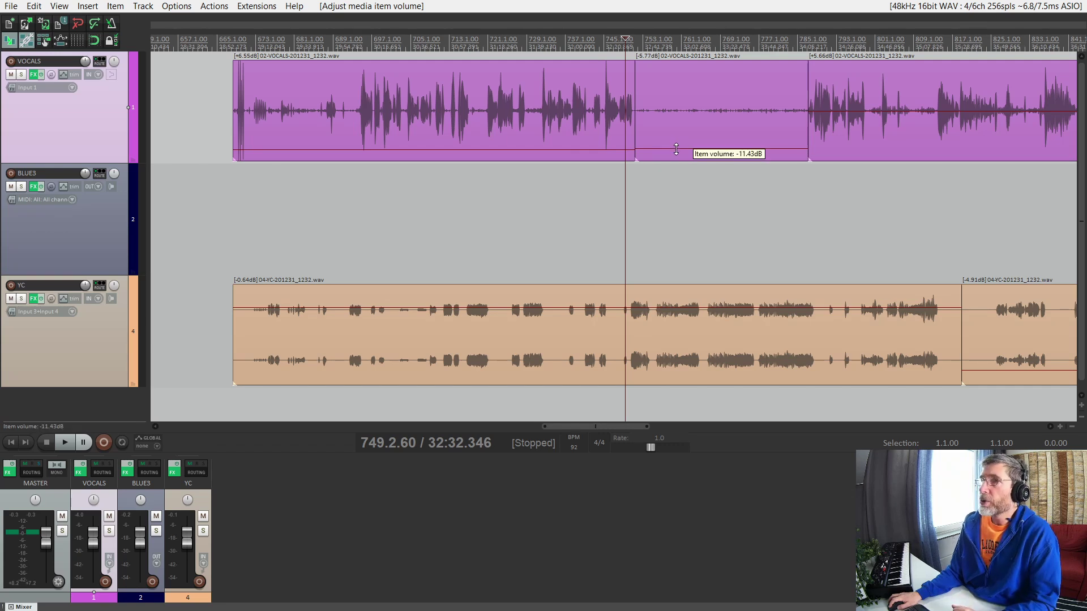
left_click(677, 132)
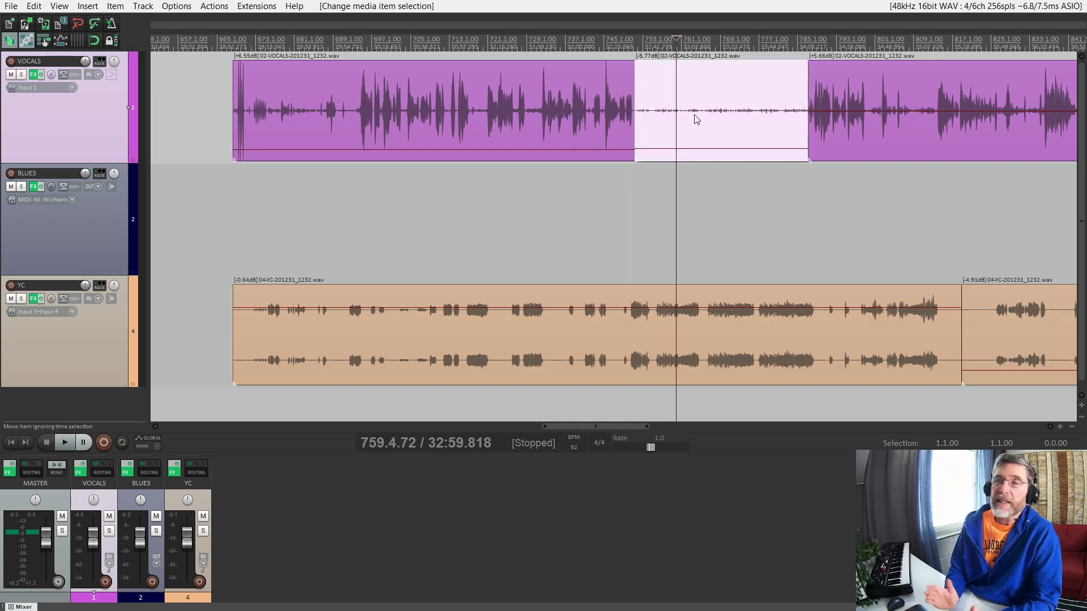
Look through the first few YC clips after the gap to compare their levels.
scroll(588, 310, "down", 3)
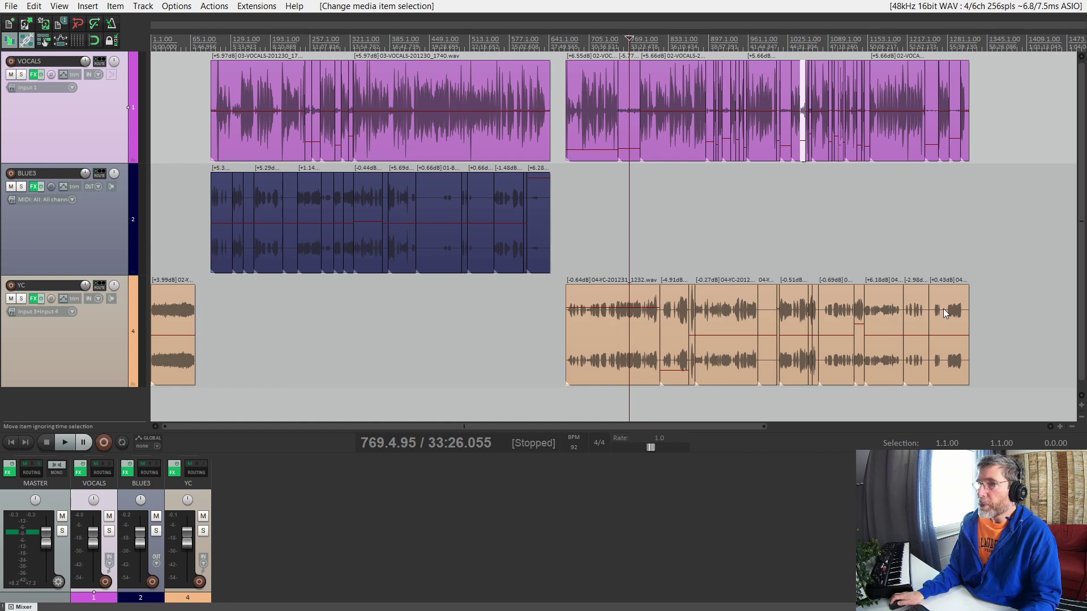
left_click(646, 320)
left_click(678, 327)
left_click(702, 324)
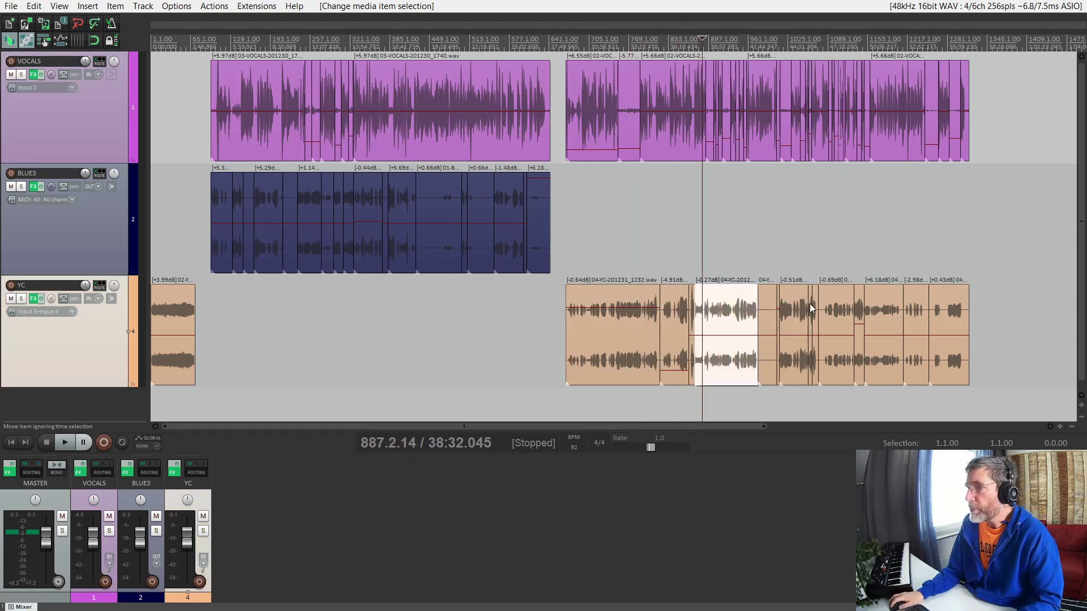
left_click(623, 346)
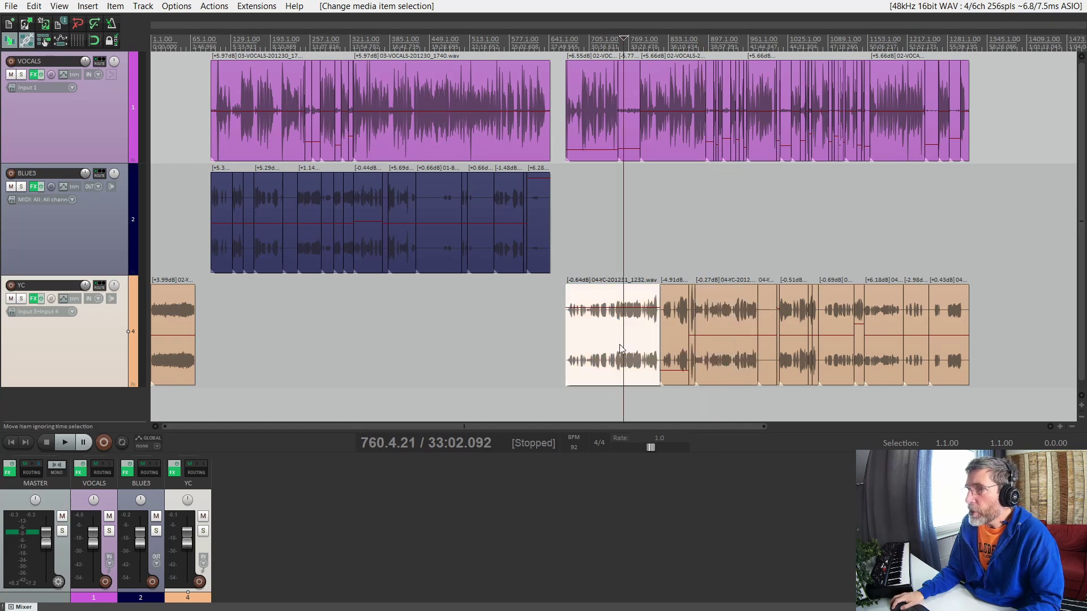
Offset the item volumes of three neighbouring YC clips after about bar 817 to +1.61, -9.79 and -8.18 dB.
scroll(651, 368, "up", 3)
left_click_drag(779, 371, 820, 452)
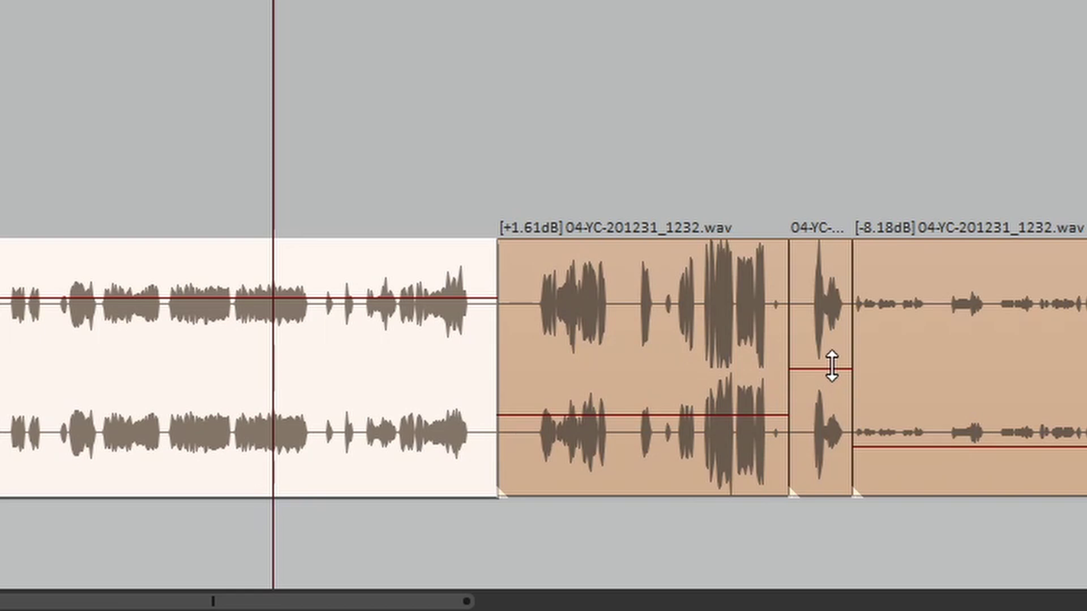
Normalize the loudness of the +1.61 dB and -9.79 dB YC clips together to -23 LUFS.
left_click_drag(830, 550, 630, 276)
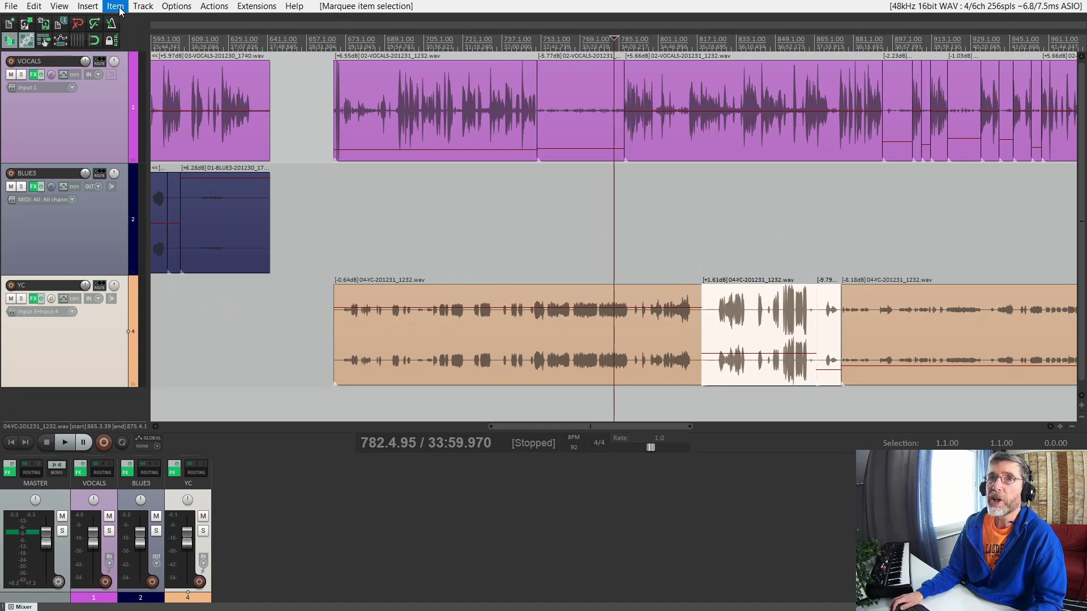
left_click(116, 7)
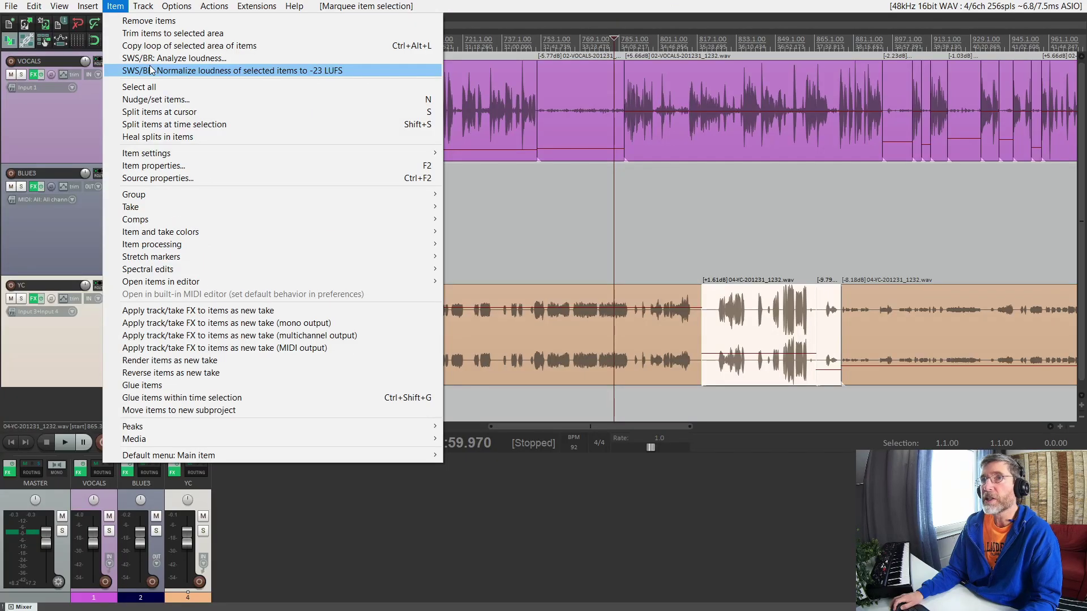
left_click(150, 71)
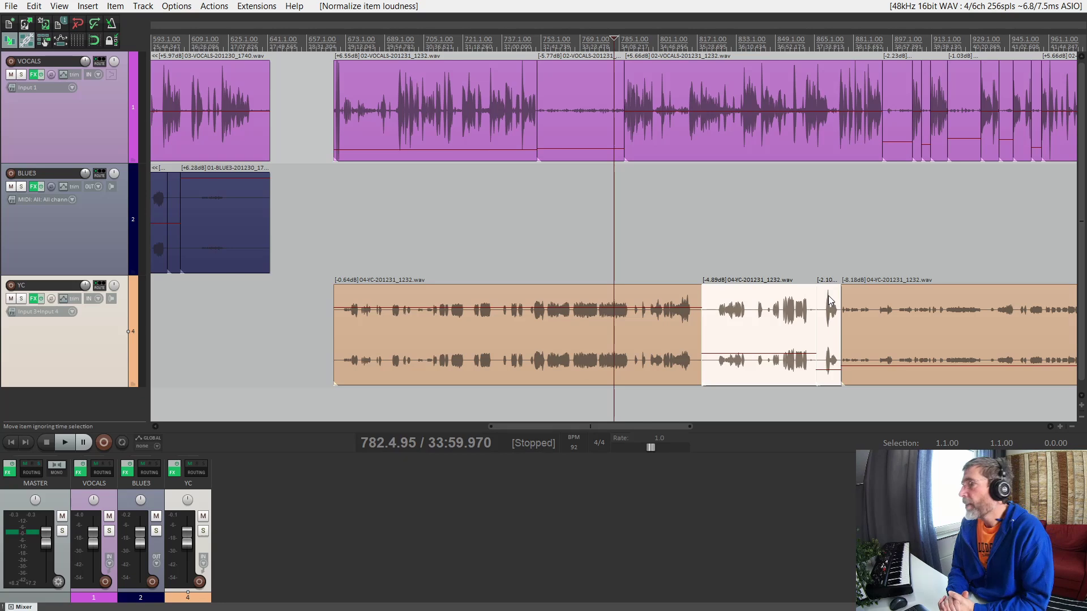
Normalize the loudness of the -8.18 dB YC clip to -23 LUFS.
scroll(828, 295, "down", 5)
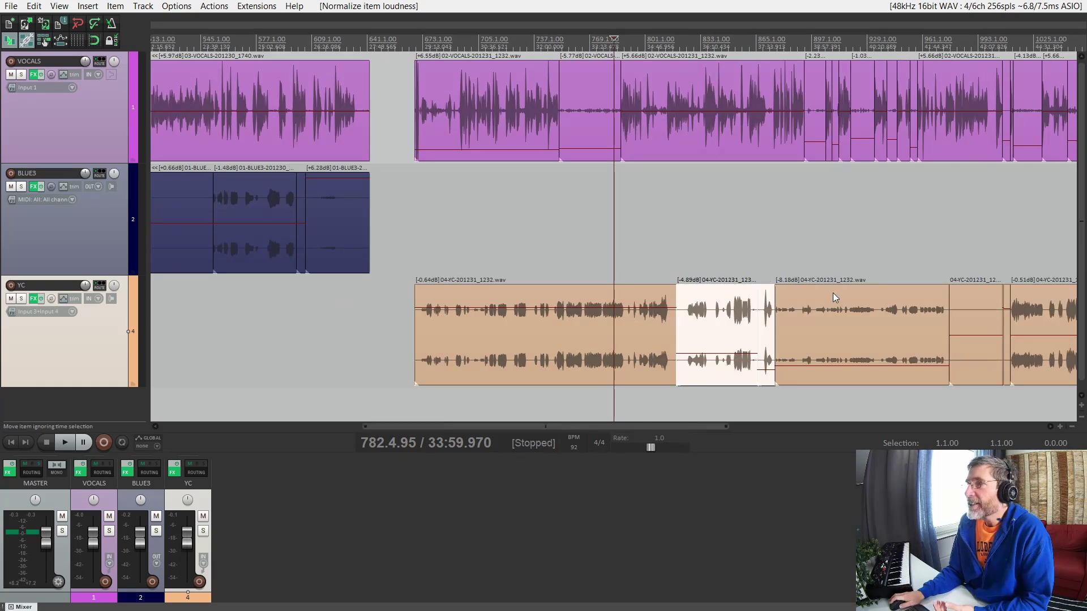
left_click(740, 306)
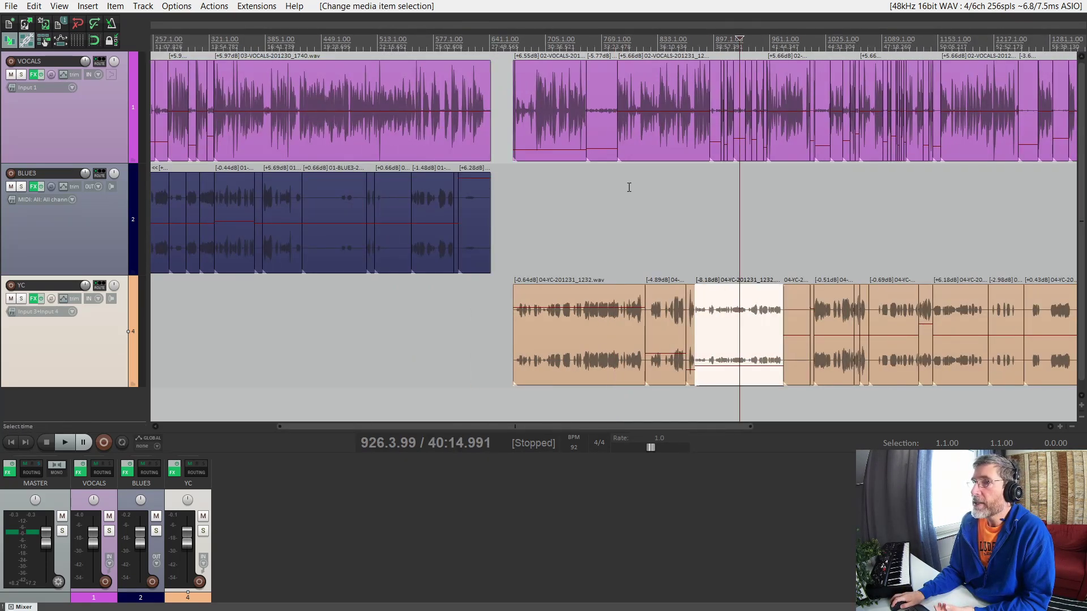
left_click(115, 7)
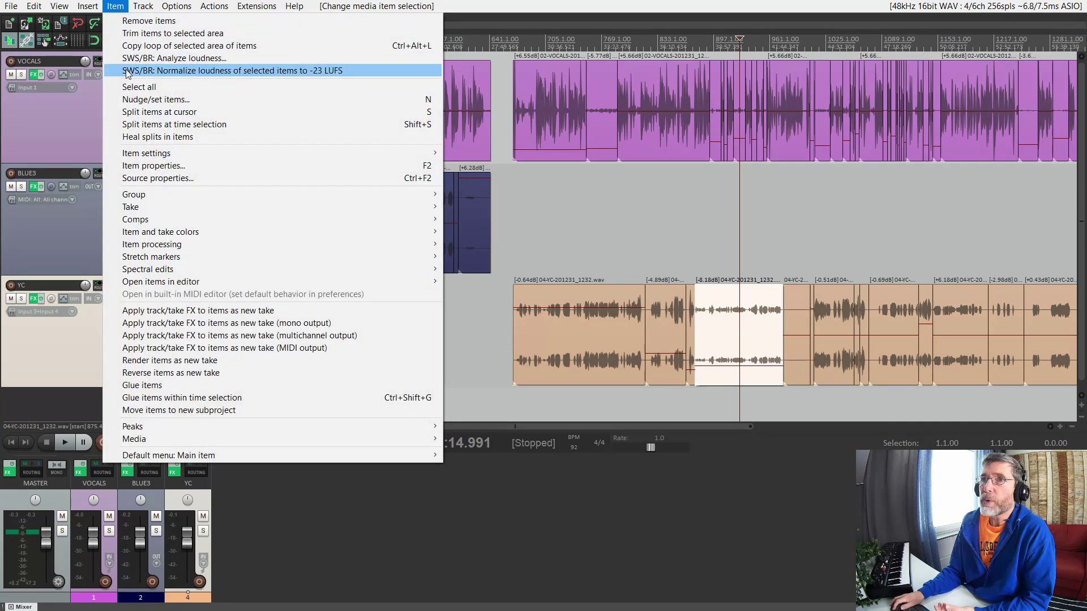
left_click(169, 70)
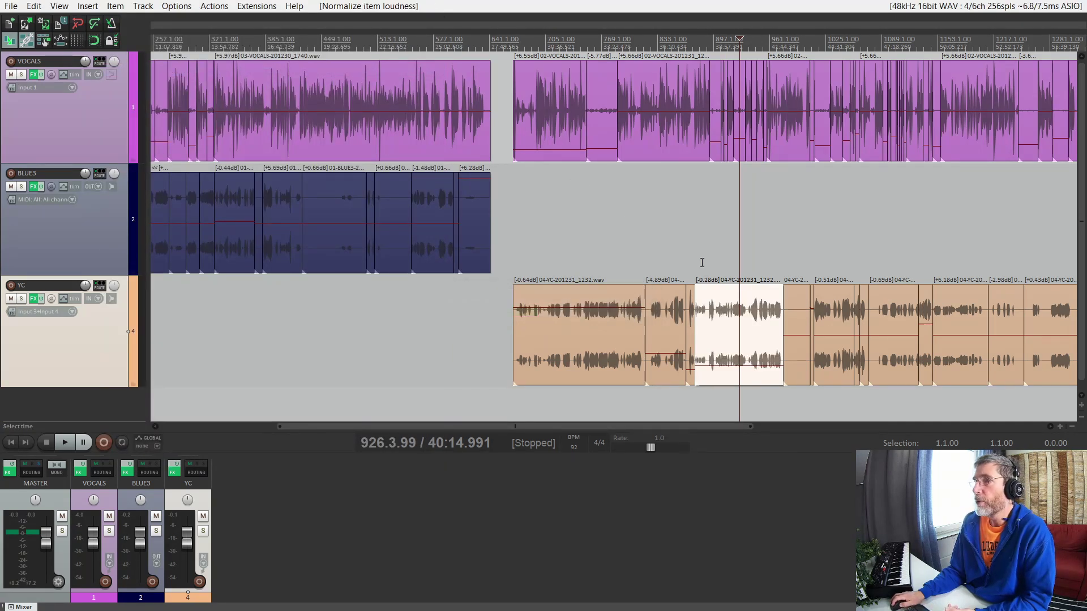
scroll(711, 235, "down", 2)
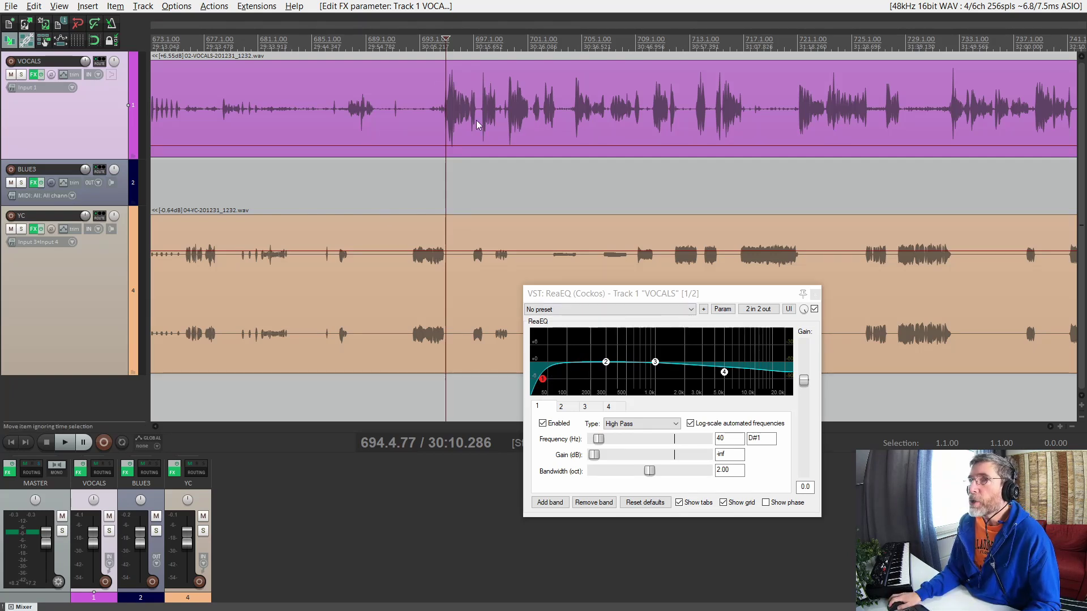
In the VOCALS track's ReaEQ, set the high-pass to 67.9 Hz and the high shelf to -8.0 dB at 5266.8 Hz during playback.
left_click_drag(598, 439, 571, 429)
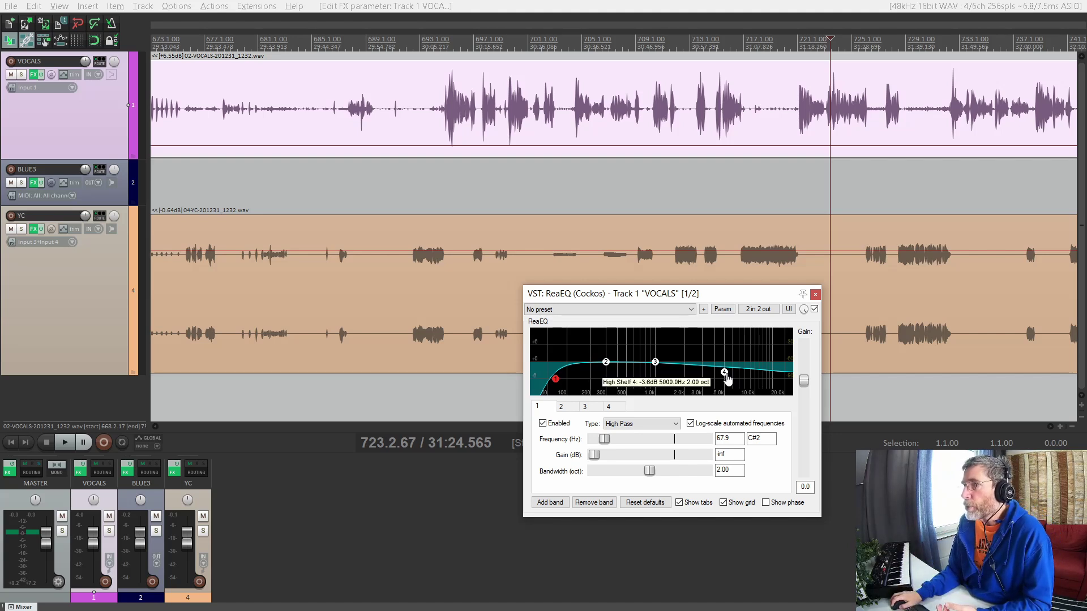
left_click_drag(724, 372, 724, 387)
key("space")
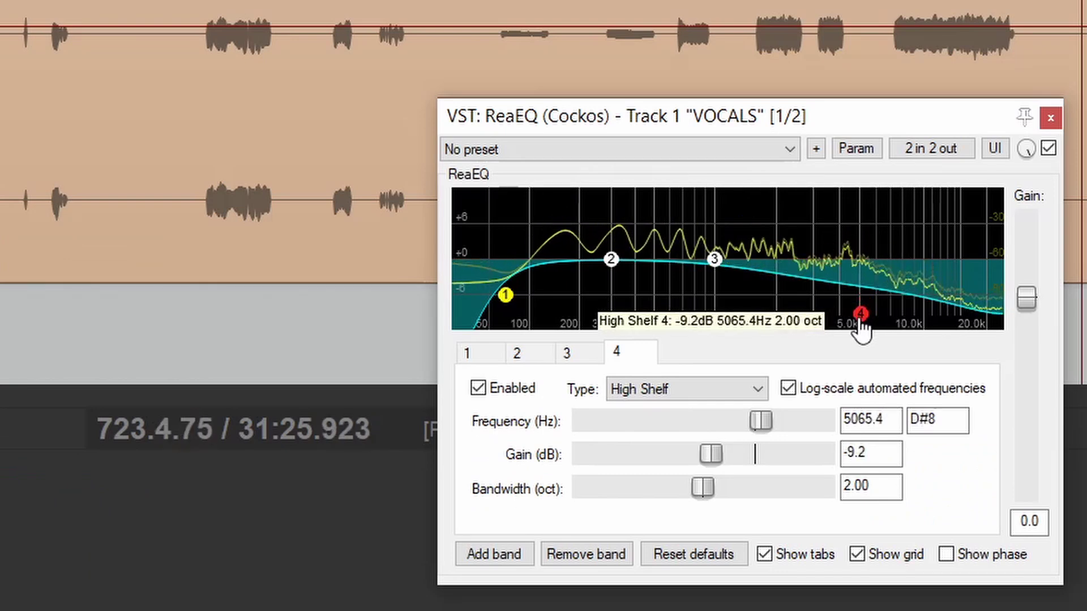
left_click_drag(860, 321, 866, 283)
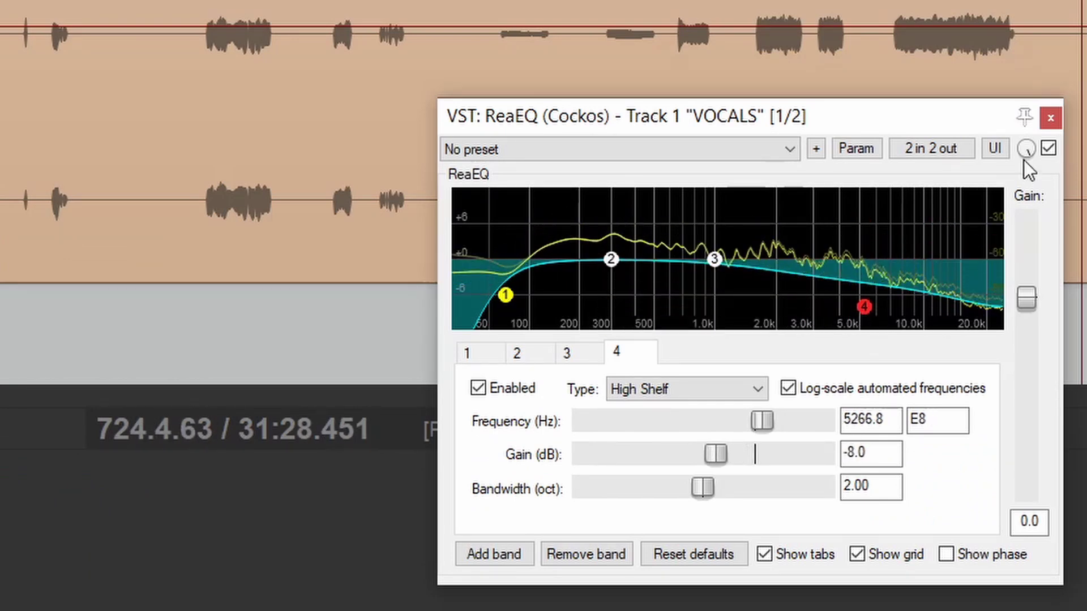
key("space")
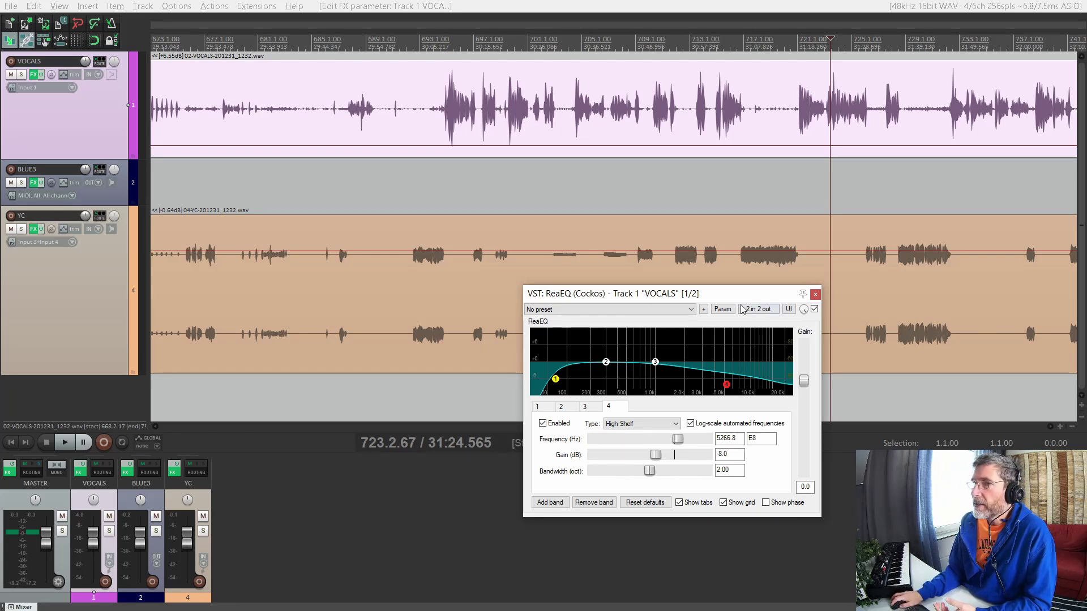
mouse_move(605, 365)
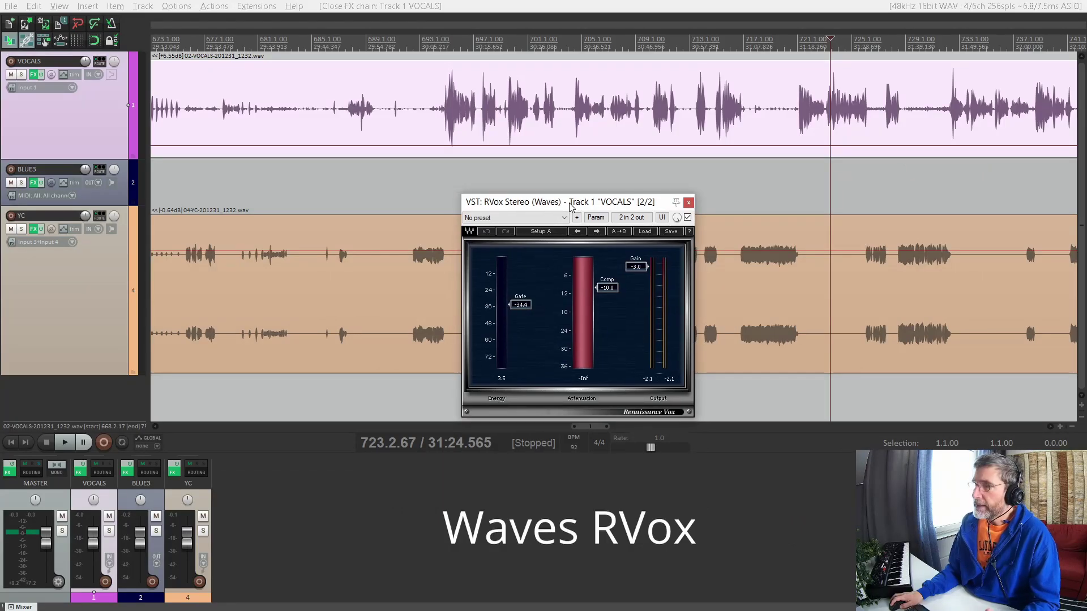
Play the VOCALS track from about bar 695 and watch the RVox gate, compression and output meters.
left_click_drag(569, 206, 577, 204)
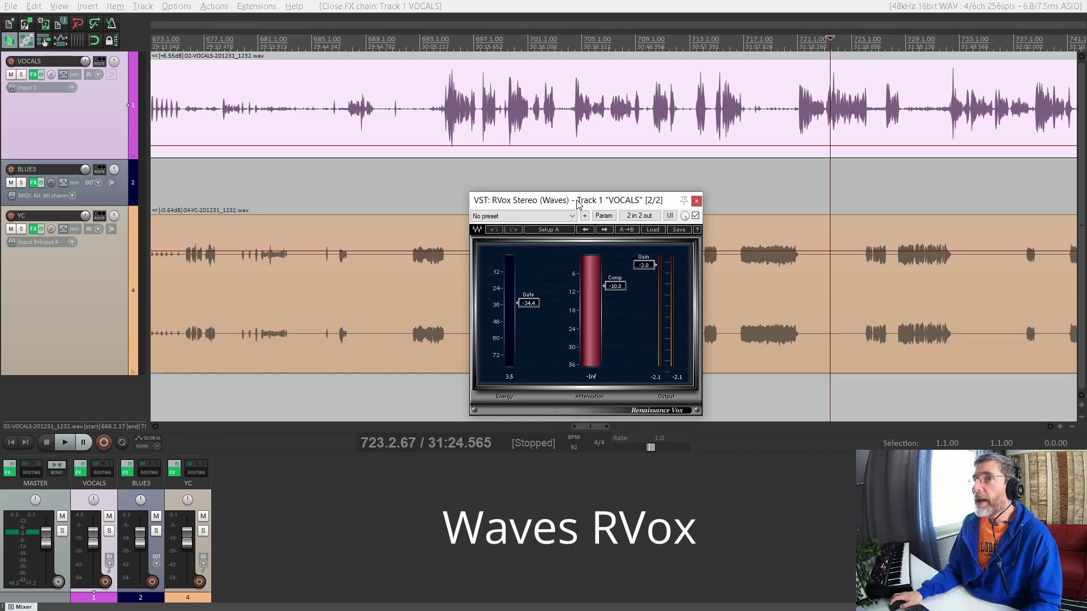
left_click(446, 46)
left_click(449, 45)
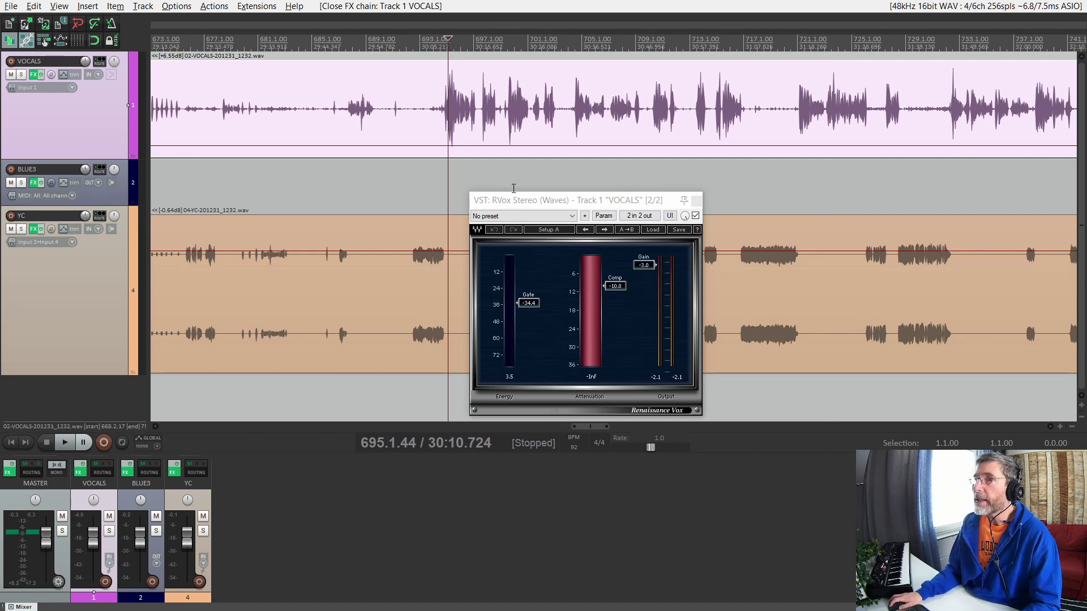
key("space")
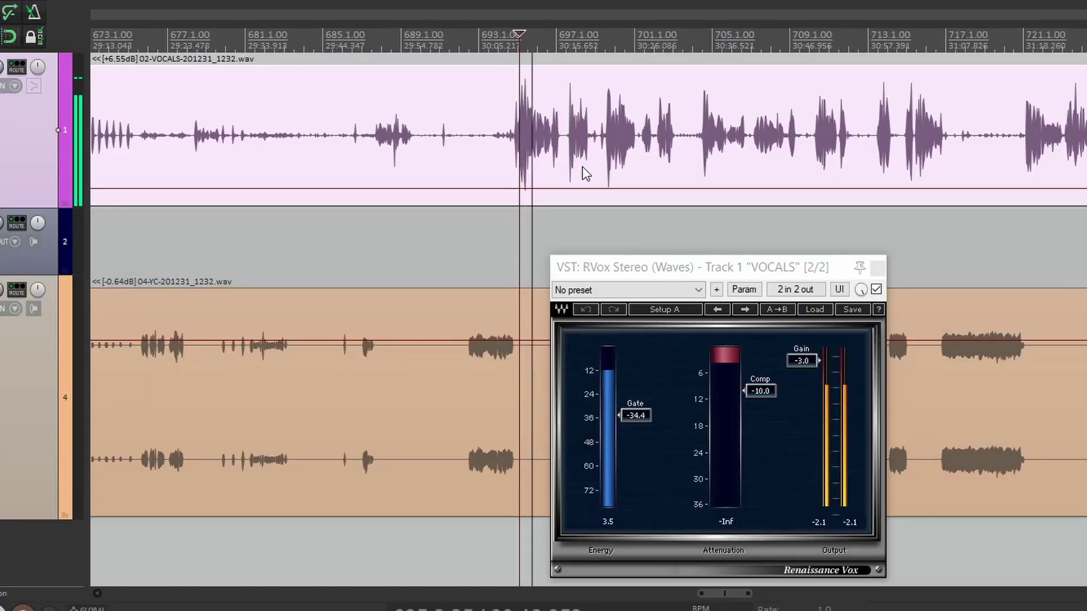
key("space")
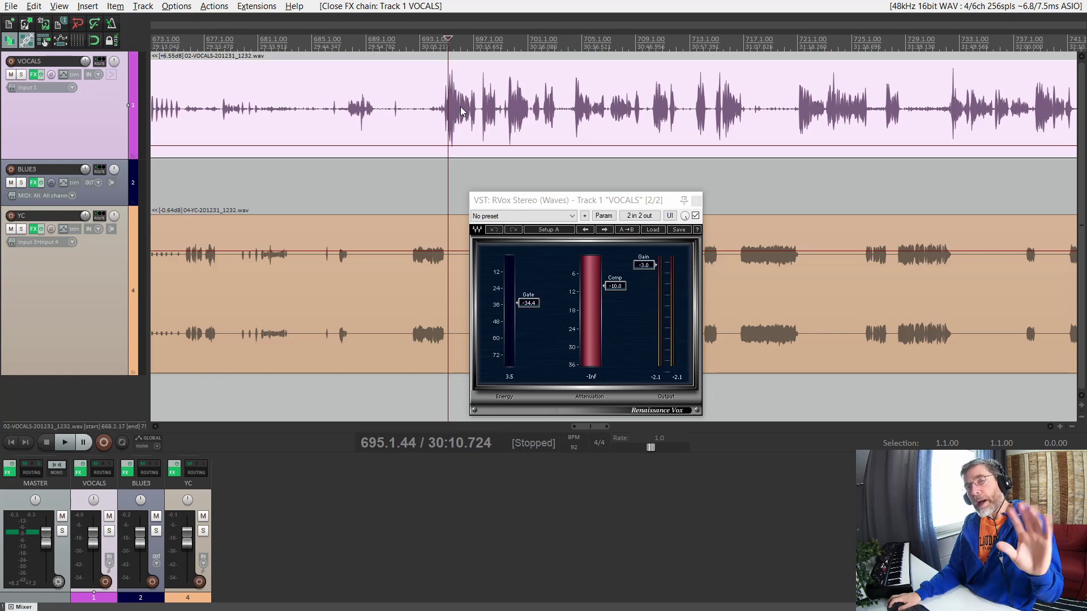
Set the RVox compression on the VOCALS track to -10 and start playback from about bar 695.
mouse_move(615, 286)
left_mouse_down()
mouse_move(616, 252)
mouse_move(615, 287)
left_mouse_up()
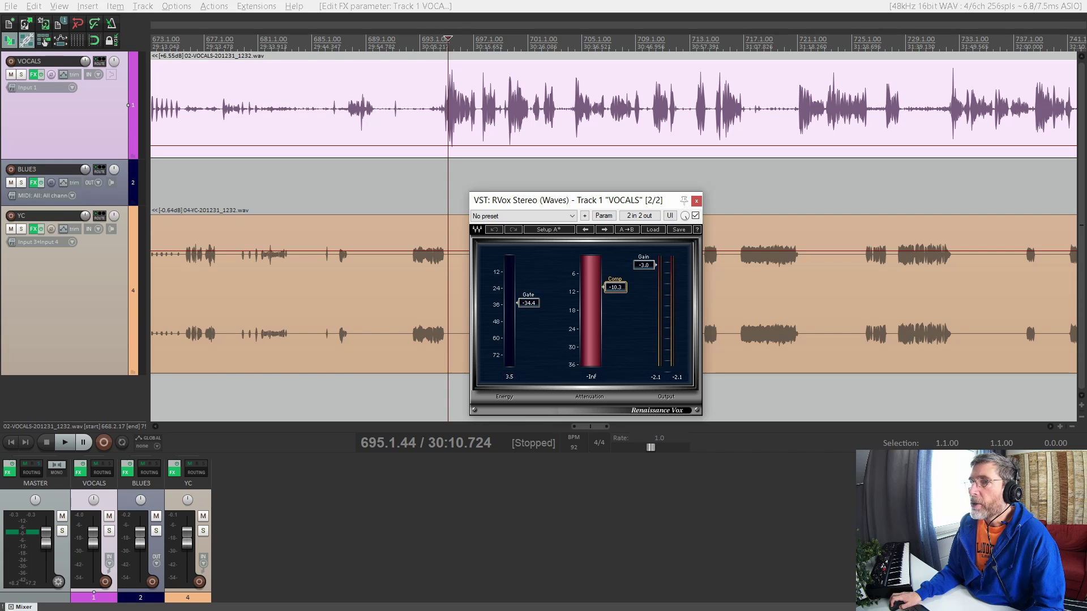
left_click(620, 291)
type("-10")
key("Return")
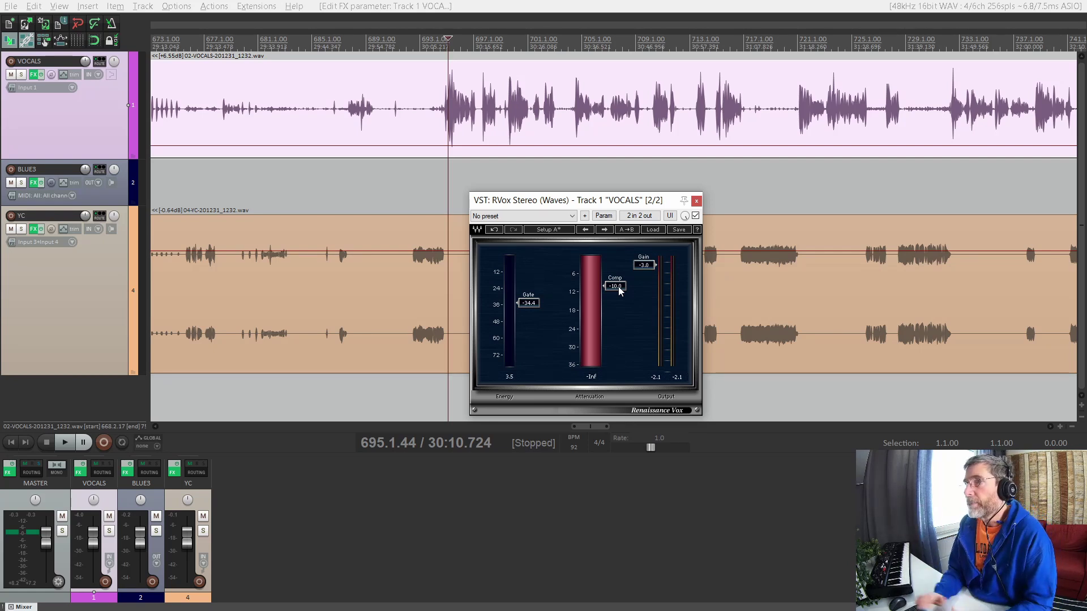
key("space")
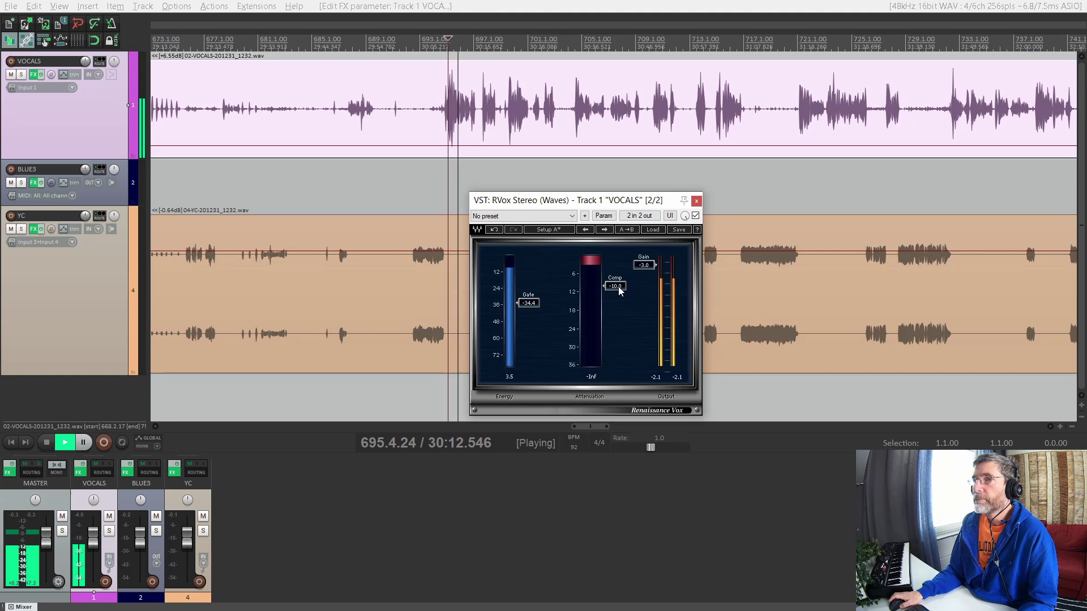
Play the VOCALS track through RVox and watch how the gate, compression and output meters respond.
key("space")
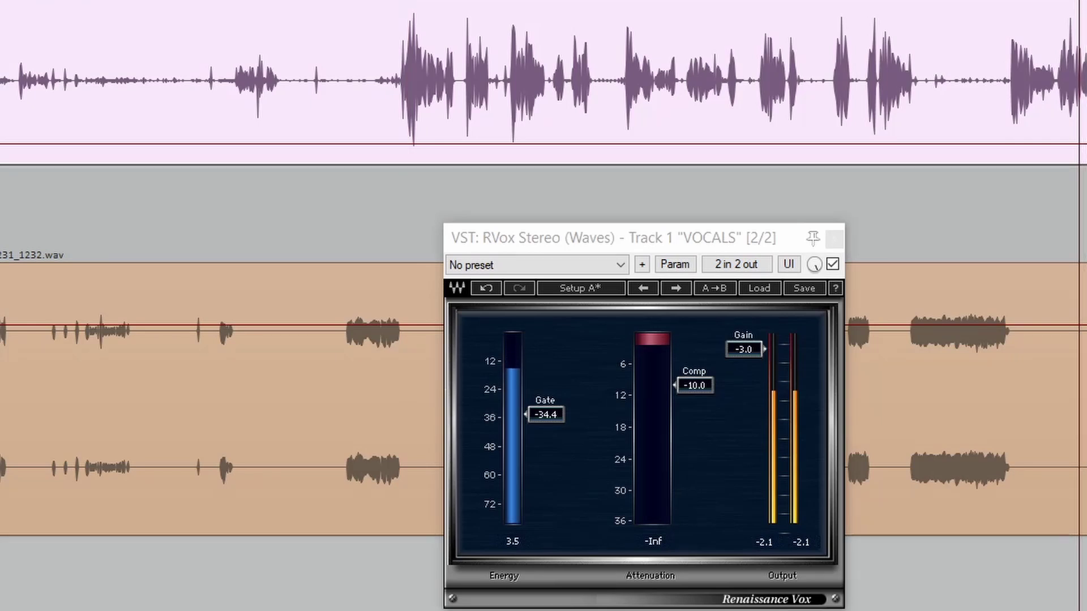
key("space")
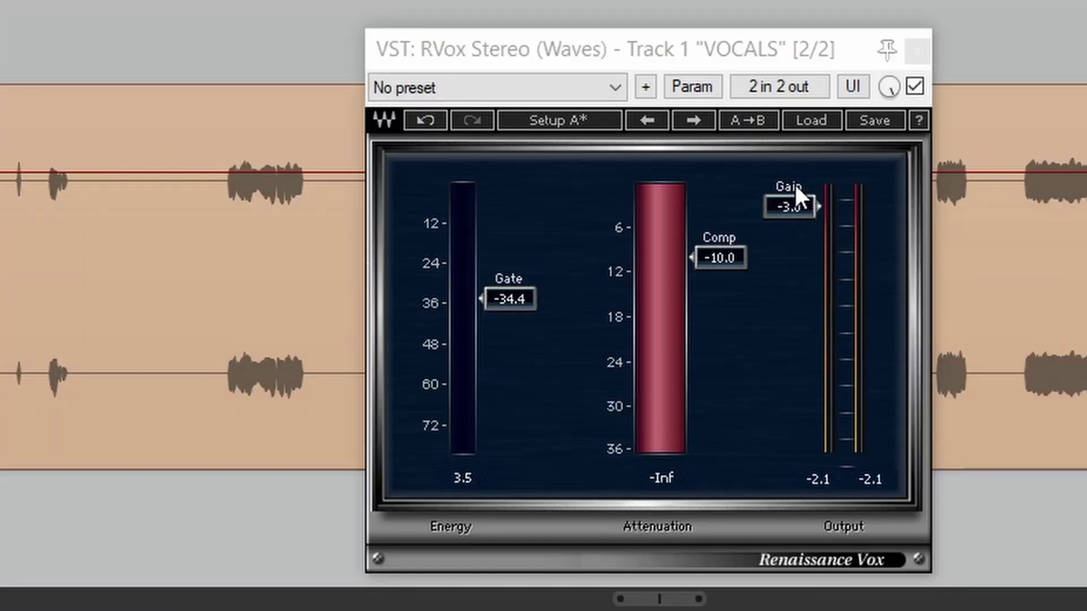
key("space")
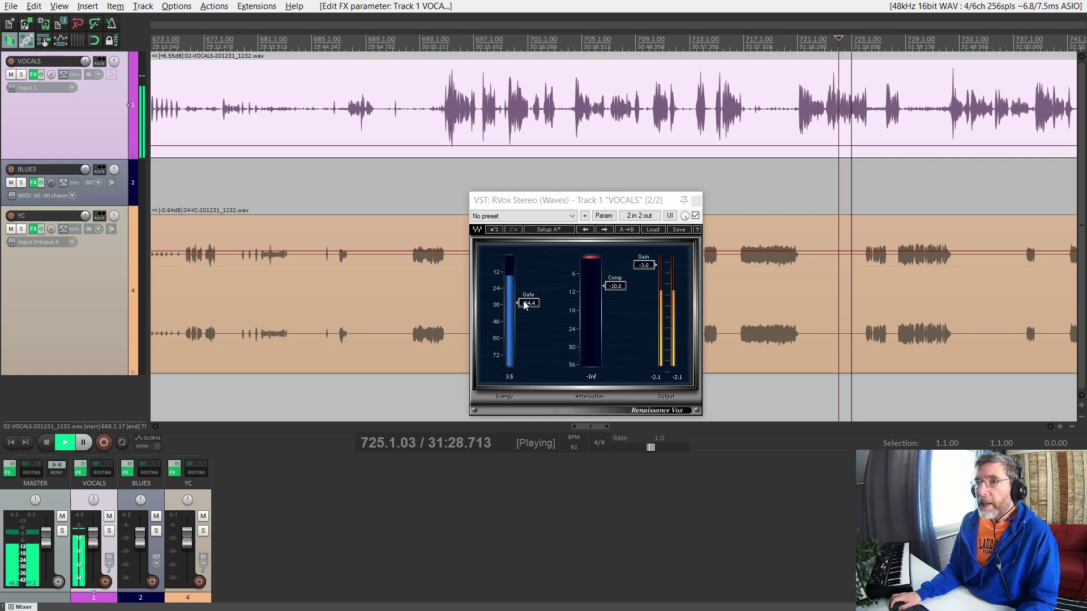
key("space")
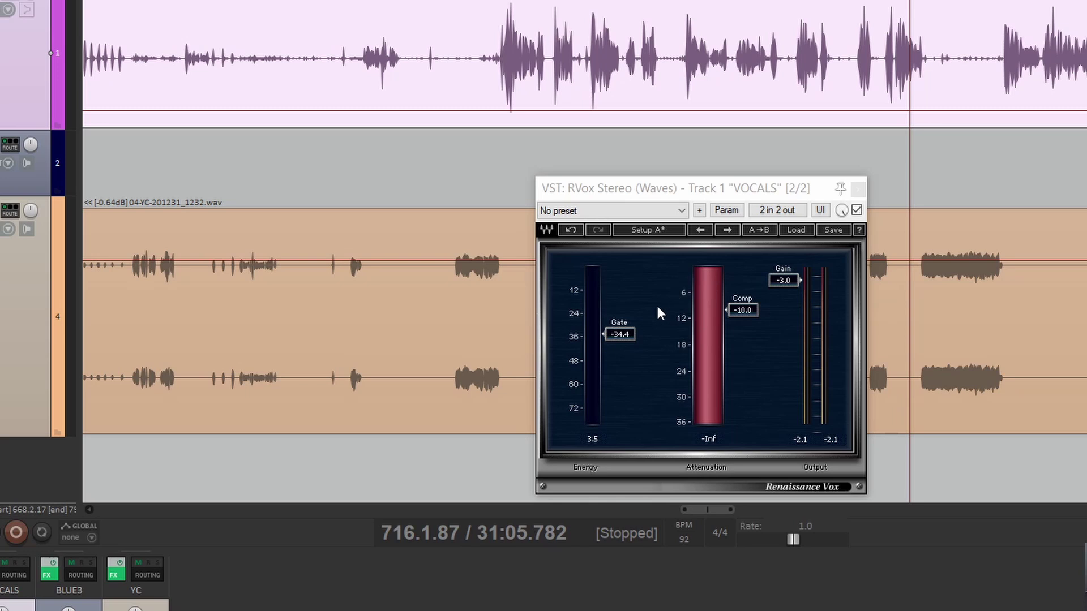
Set the RVox gate on the VOCALS track to -21.6 and play from about bars 716 and 718 to check gating.
left_click_drag(619, 334, 619, 309)
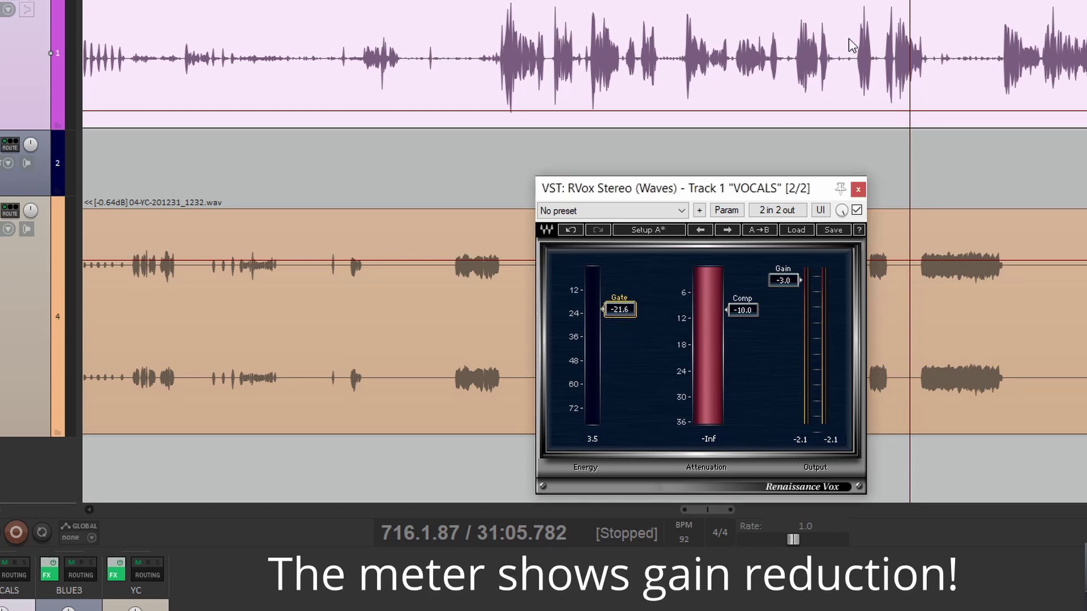
key("space")
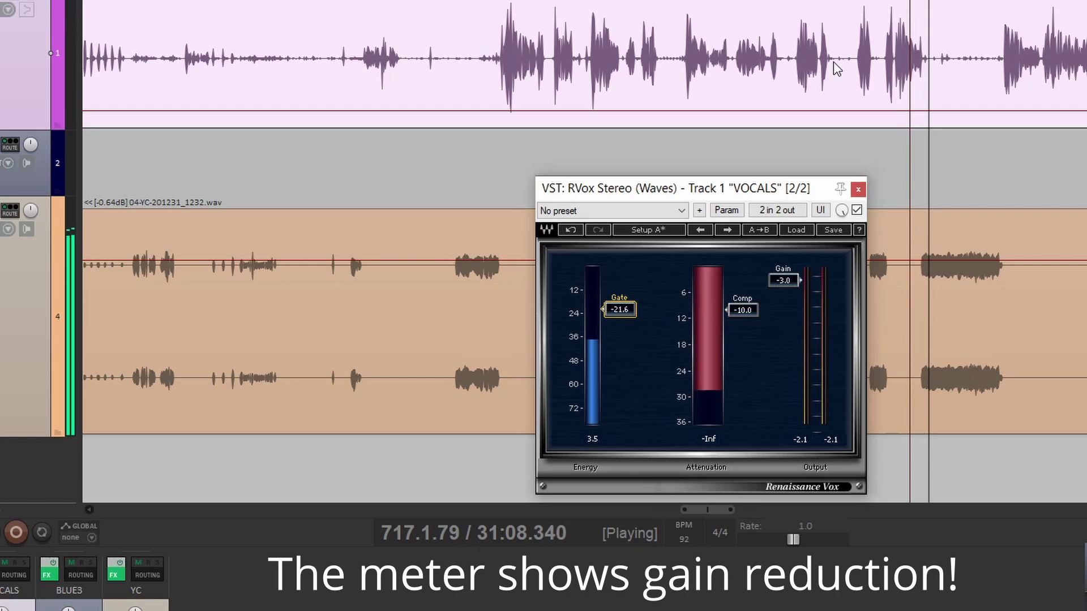
key("space")
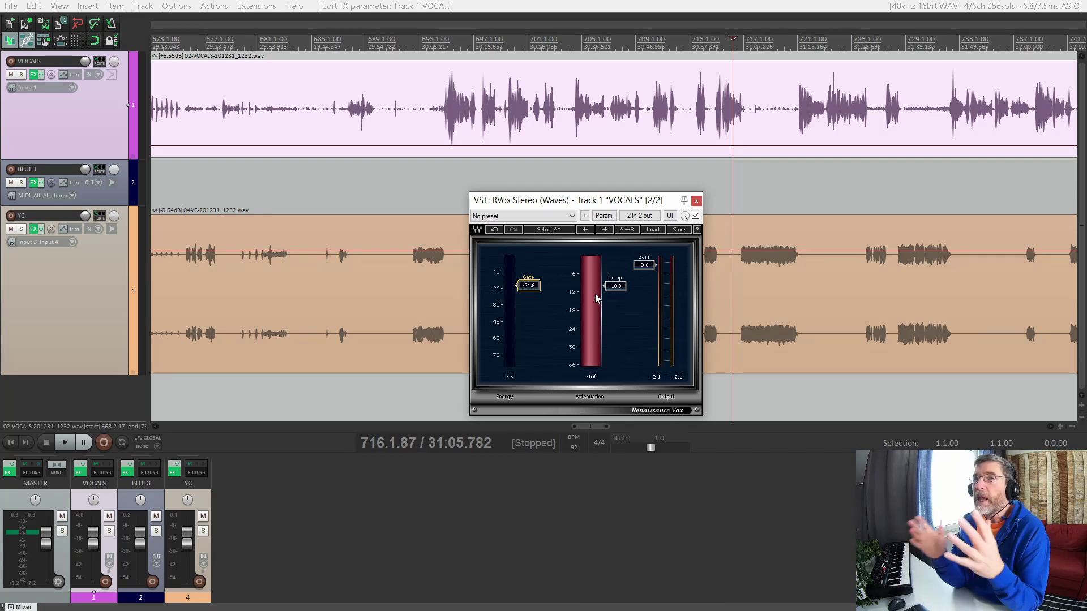
left_click(758, 45)
key("space")
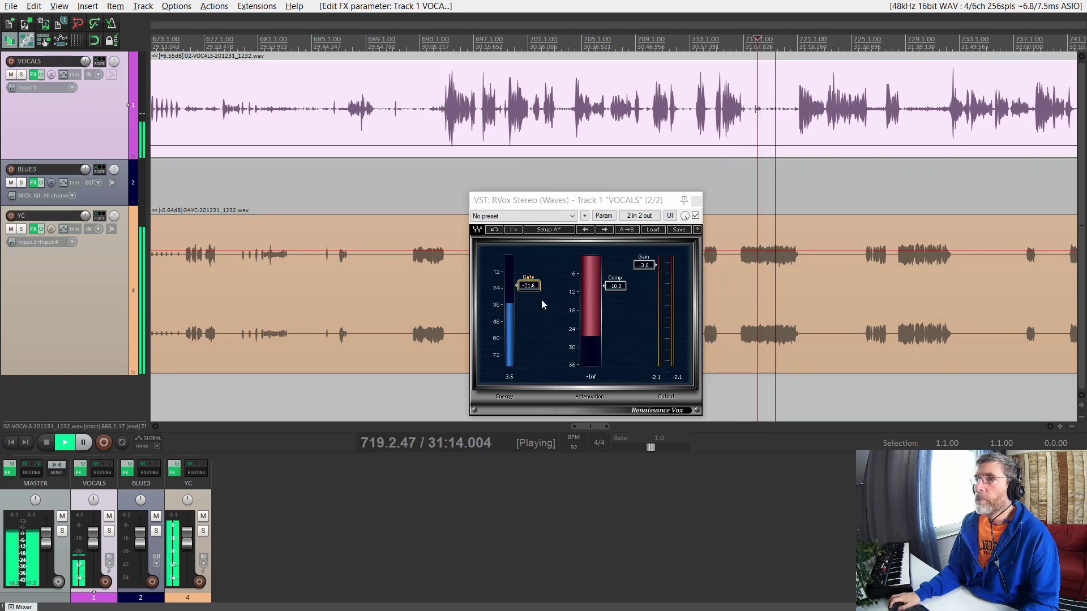
key("space")
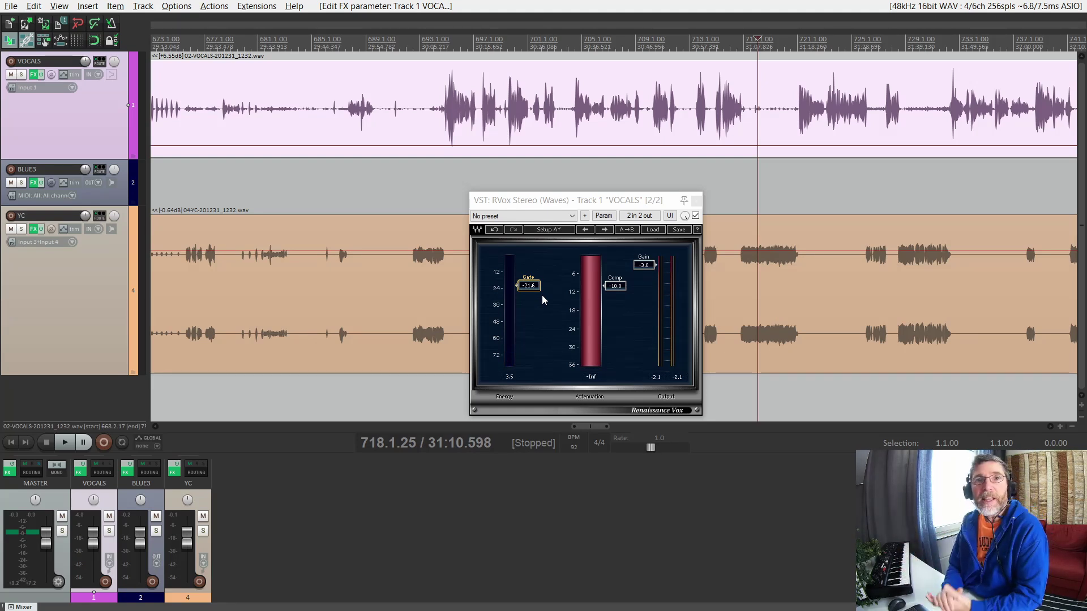
Raise the RVox gate to 0.0, play the vocals from about bar 738, and lower the gate threshold during playback.
left_click_drag(529, 286, 532, 229)
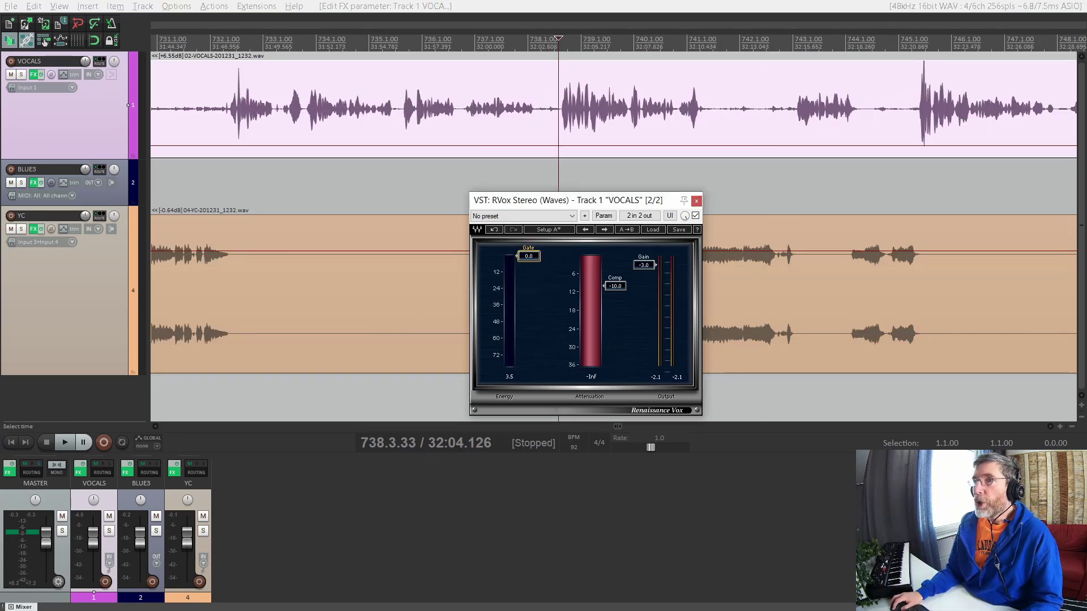
key("space")
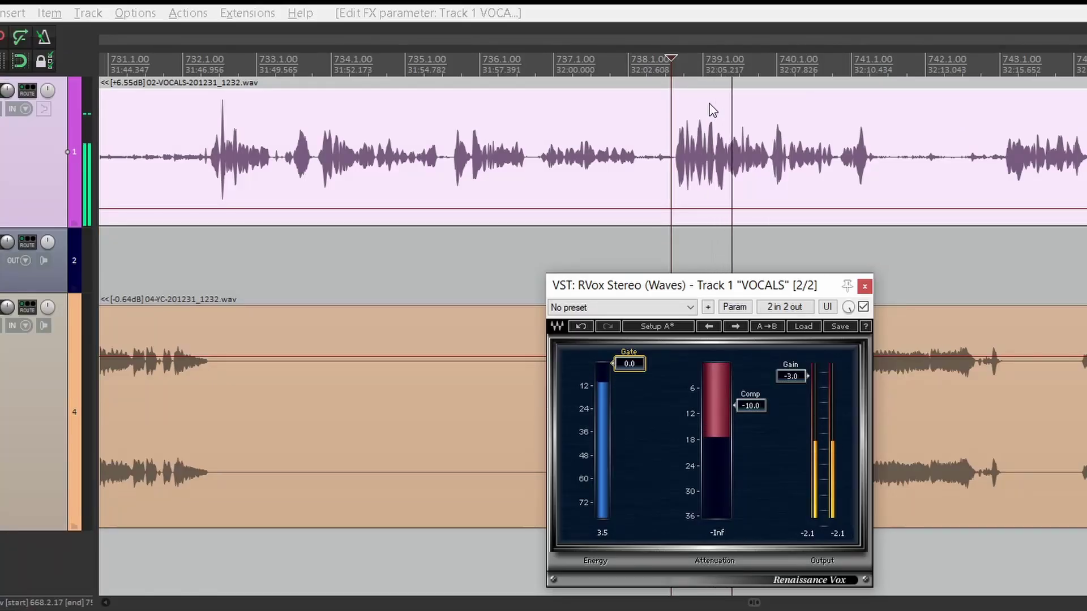
left_click_drag(617, 367, 618, 462)
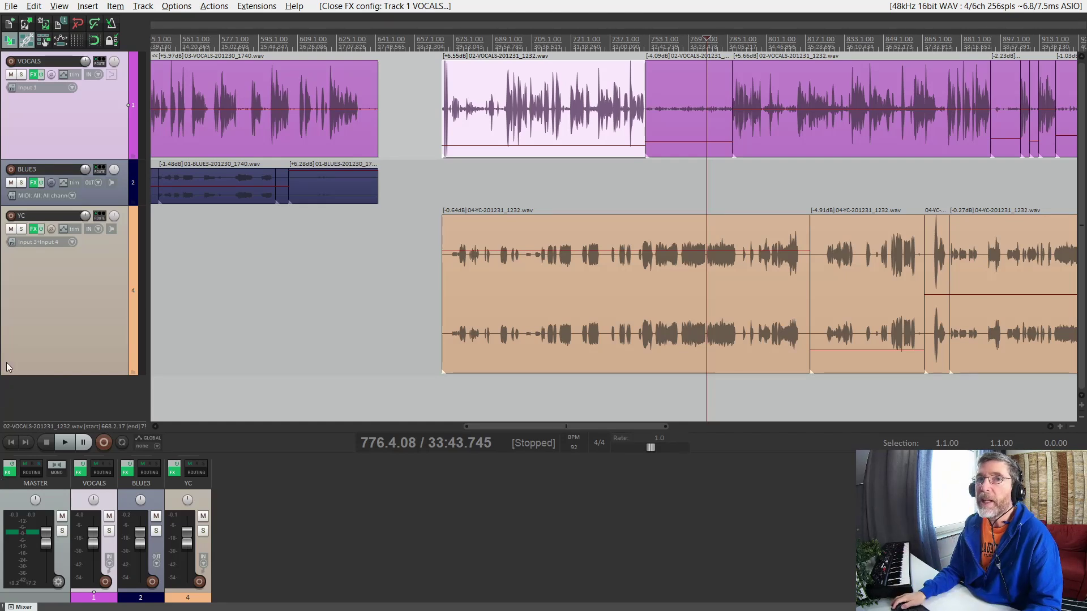
Open the YC track's L2 UltraMaximizer in its own window and bypass it during playback from about bar 776.
left_click(34, 231)
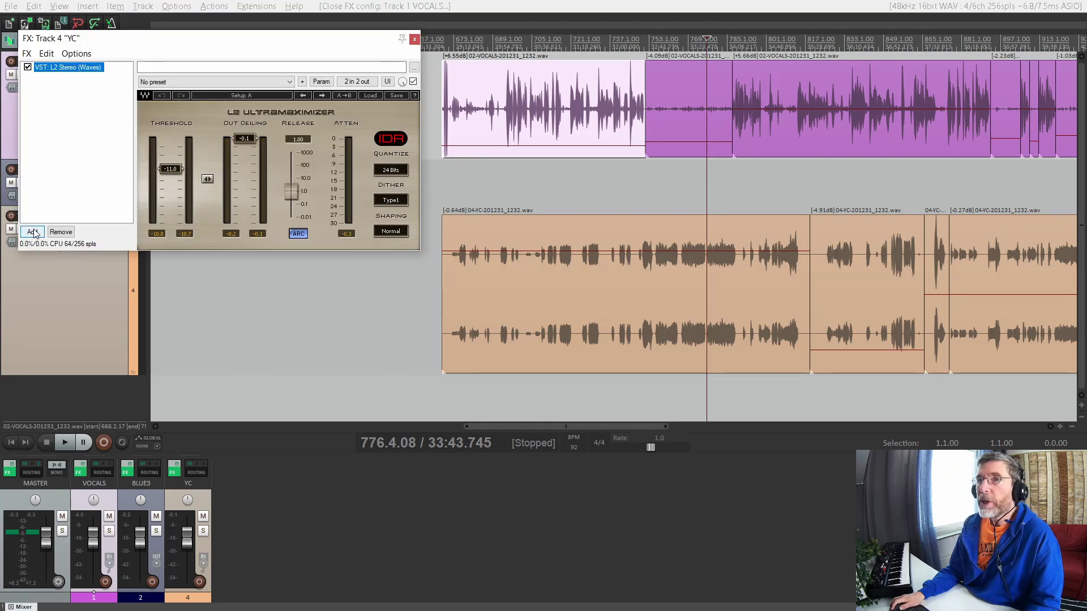
double_click(82, 68)
left_click(411, 39)
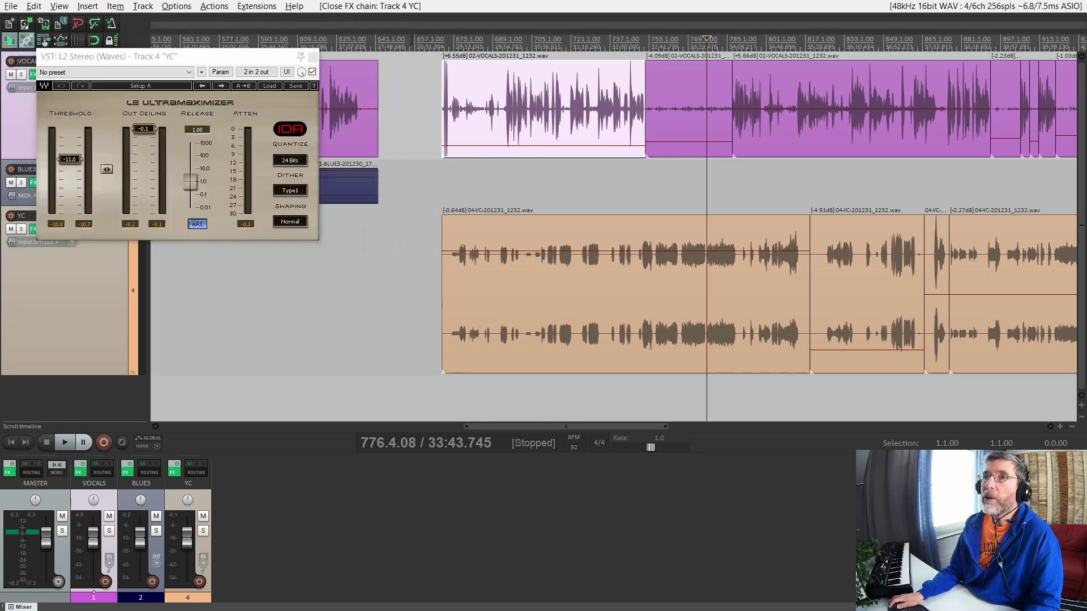
left_click_drag(270, 59, 602, 156)
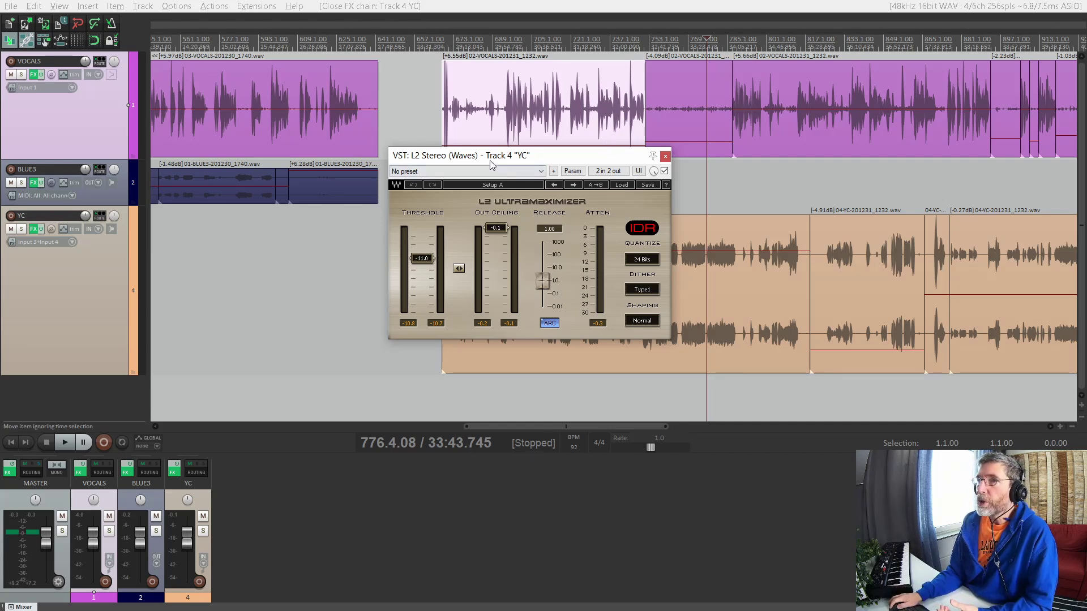
key("space")
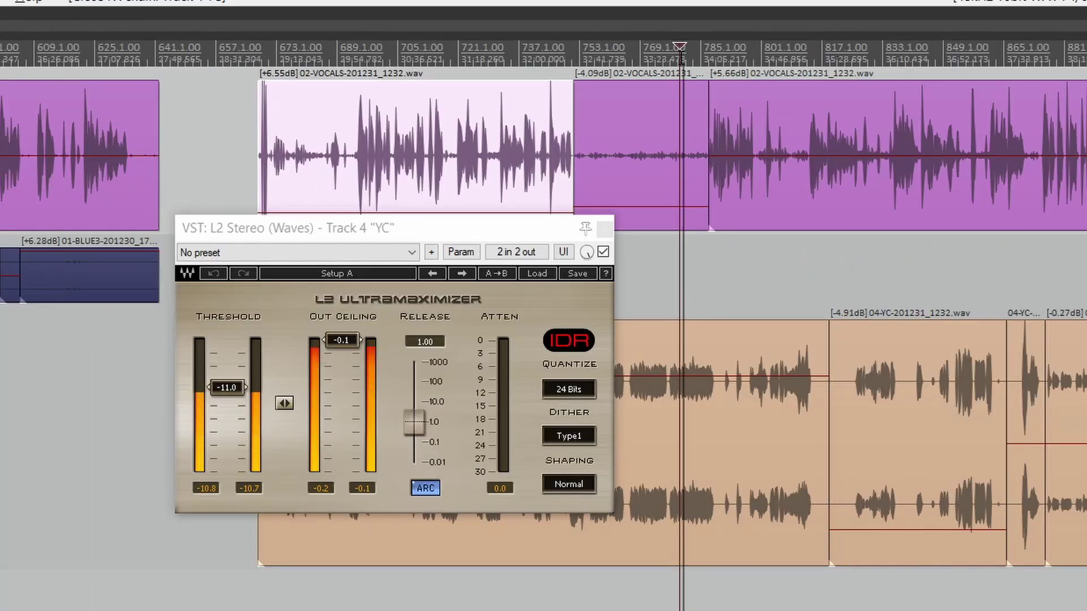
left_click(603, 252)
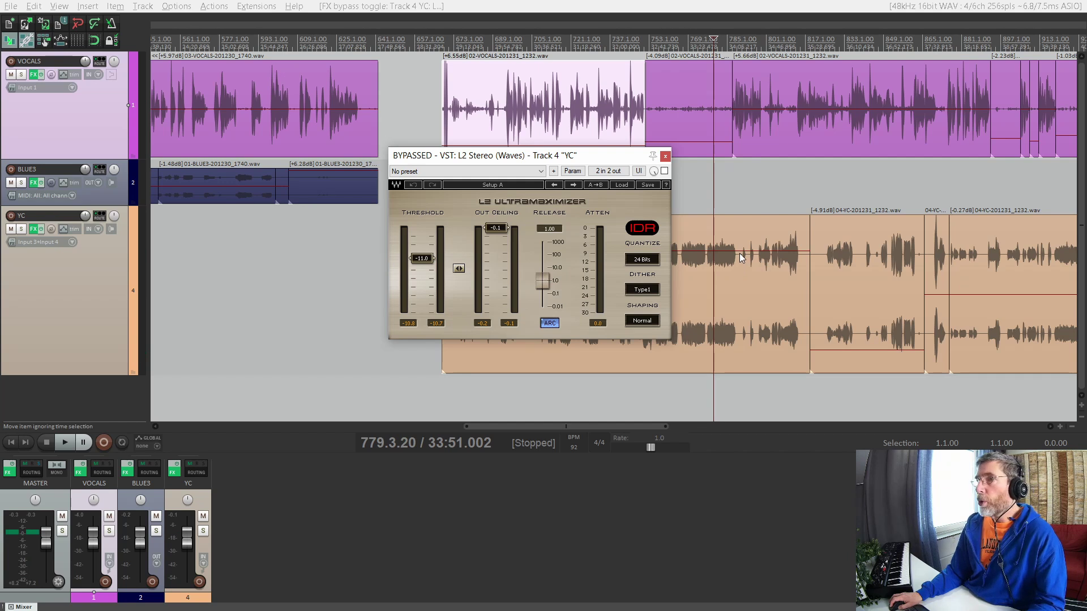
Check the threshold and out ceiling values of the YC track's L2 limiter without altering them.
left_click(425, 261)
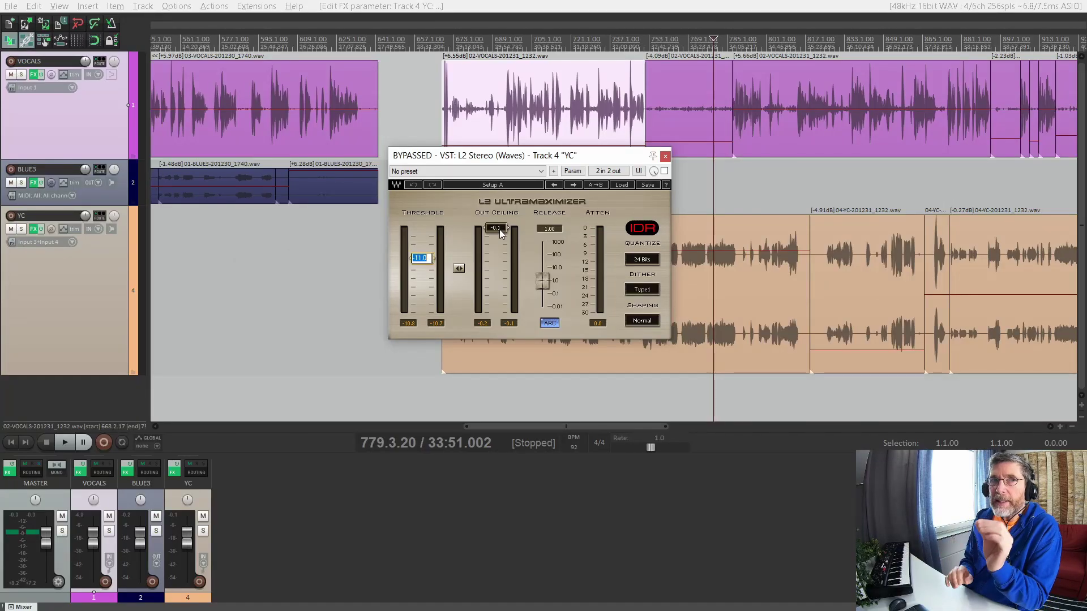
left_click(498, 229)
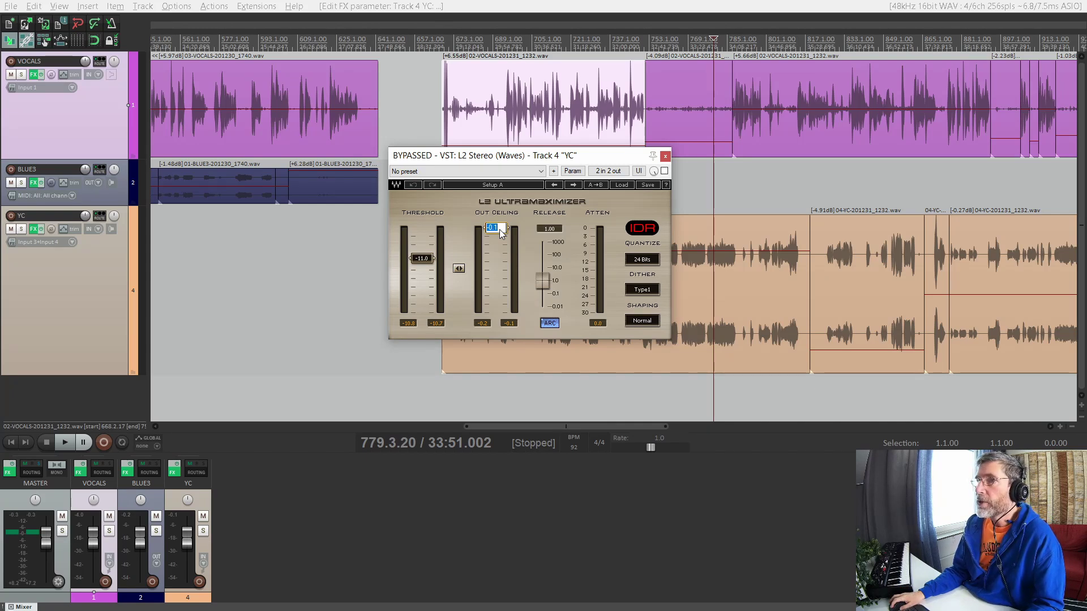
key("Return")
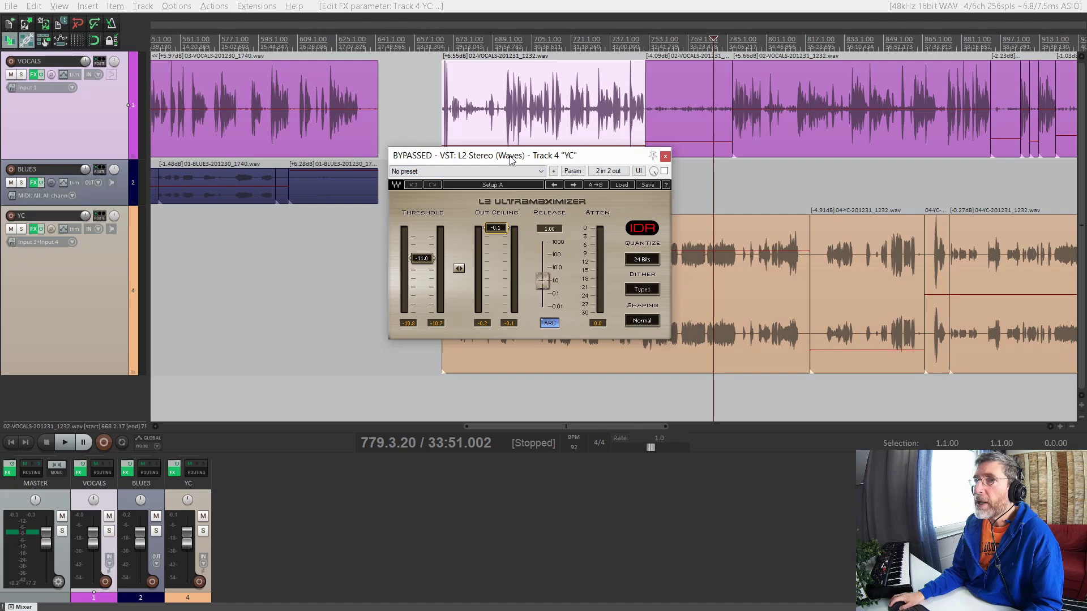
Compare the YC track with the L2 limiter bypassed and enabled during playback, leaving the limiter enabled.
left_click_drag(508, 157, 462, 150)
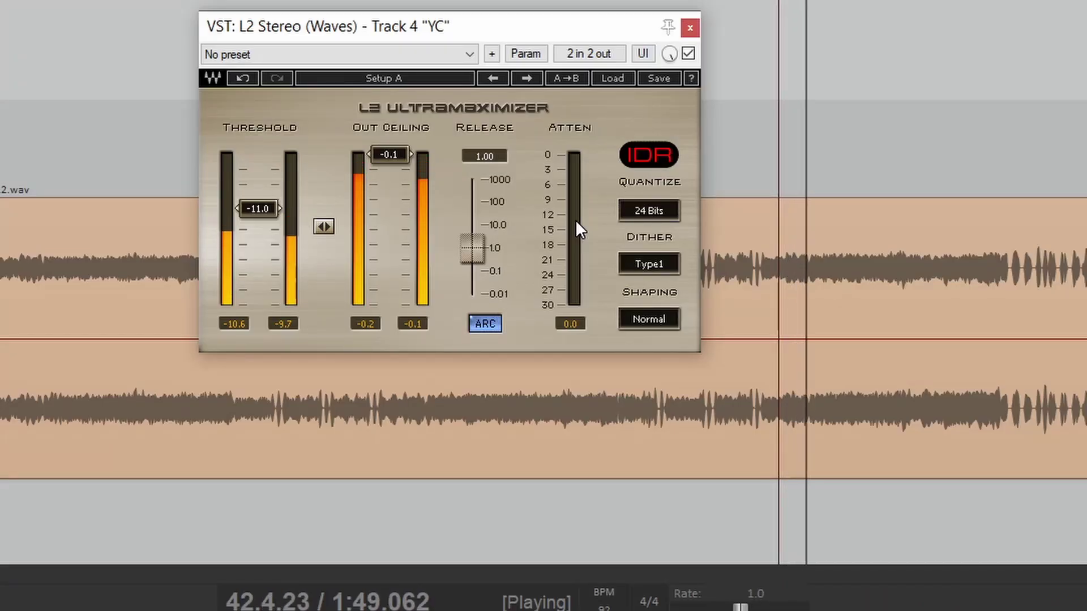
left_click(687, 55)
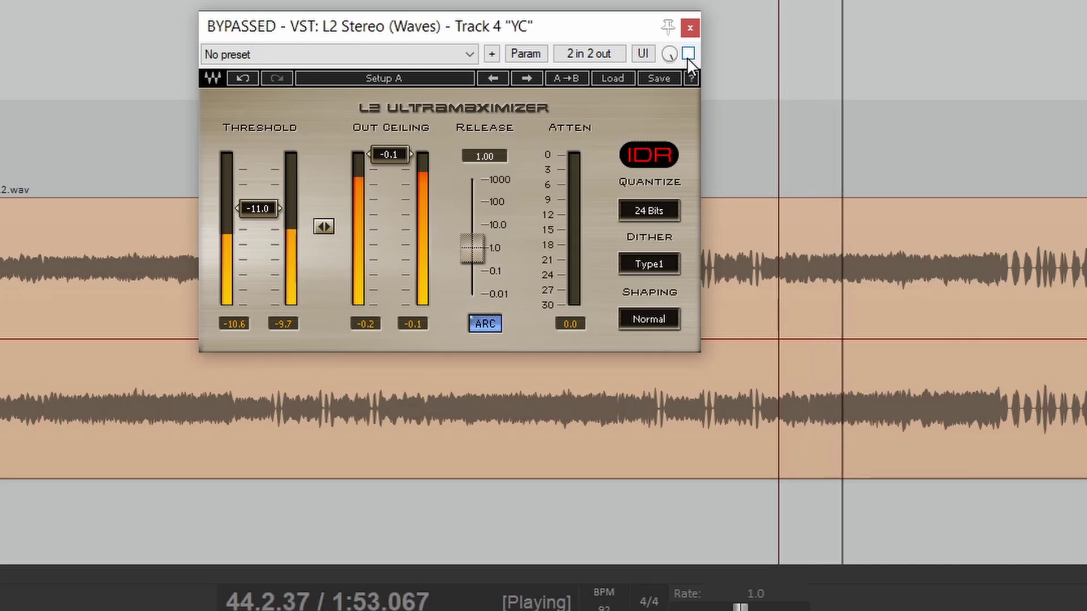
left_click(687, 55)
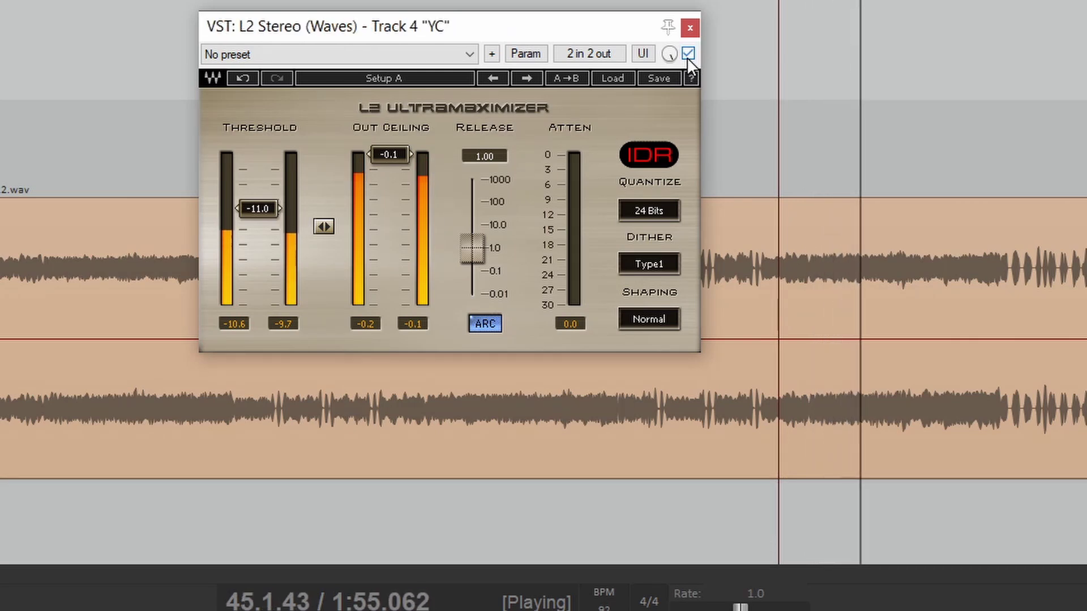
key("space")
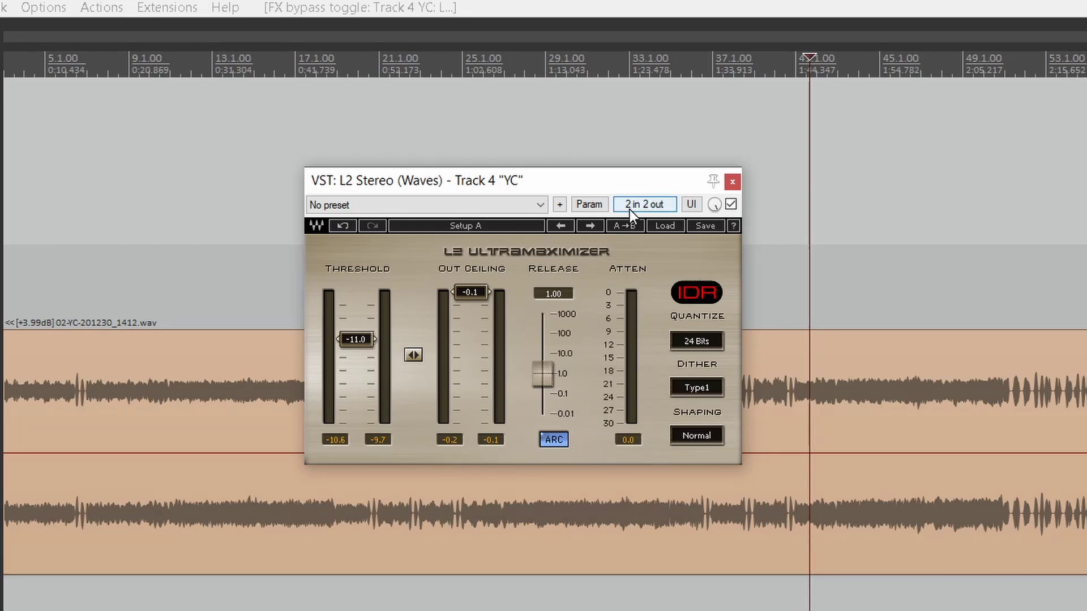
Play the YC track from about bar 41 and from about bar 53 while watching the L2 attenuation meter.
key("space")
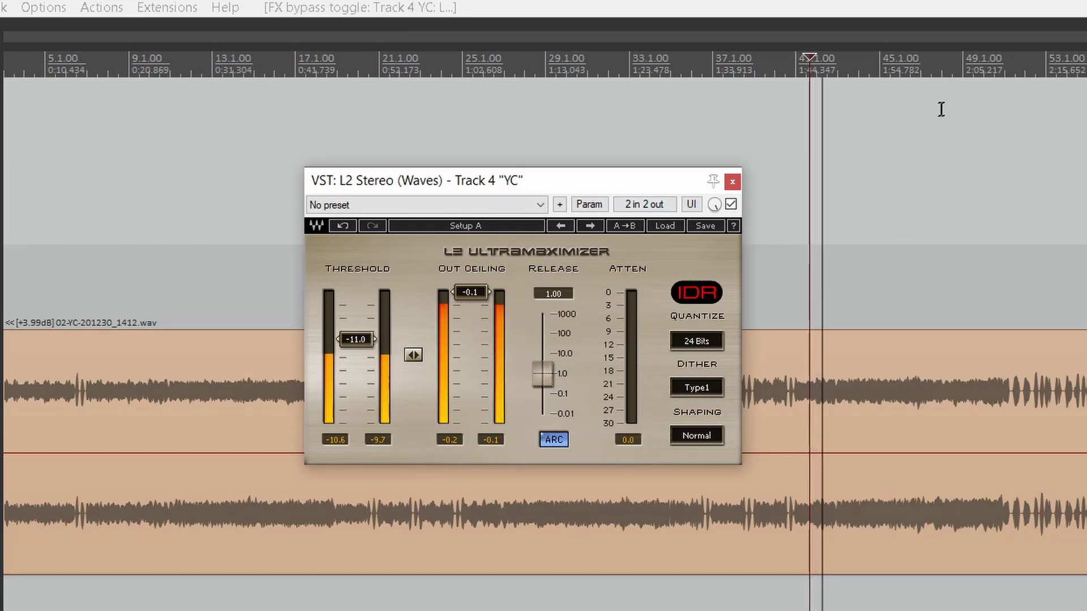
left_click(973, 85)
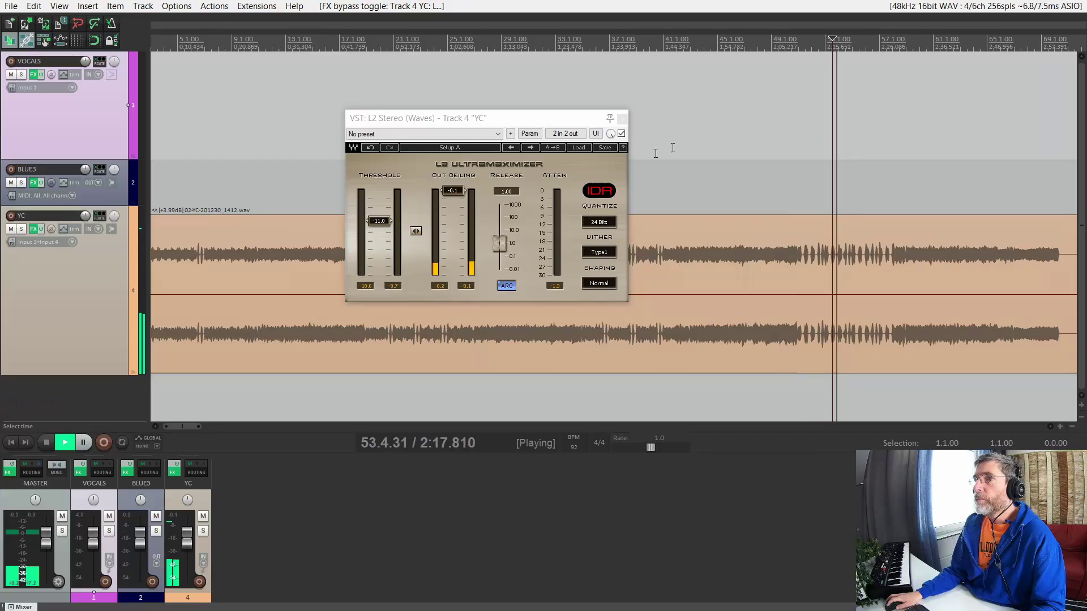
key("space")
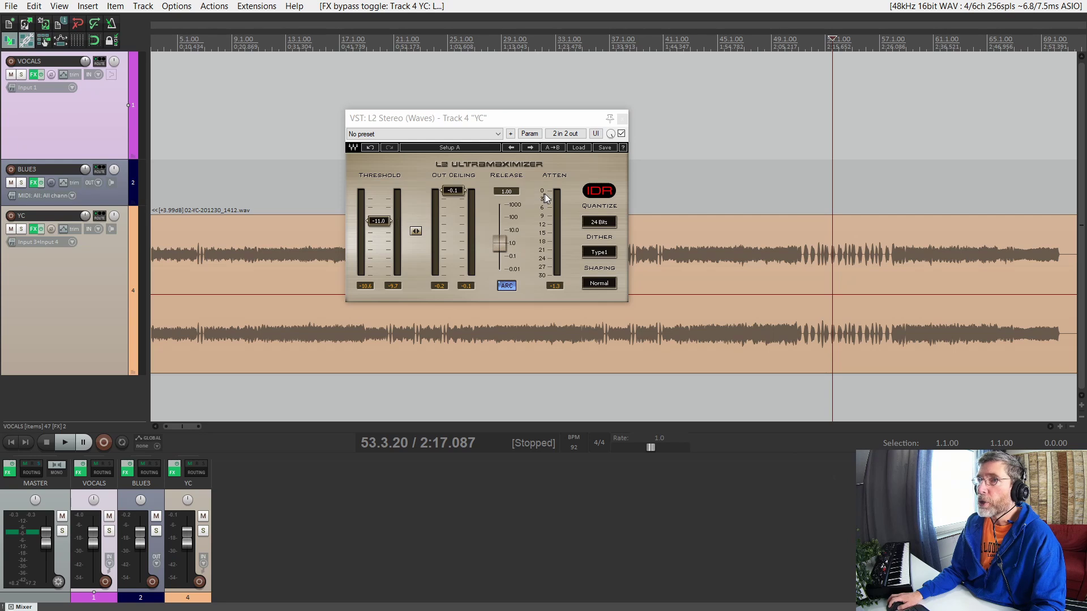
Play the YC track from about bar 50 and lower the L2 threshold to -15.9 during playback.
left_click(788, 45)
key("space")
left_click_drag(391, 221, 390, 223)
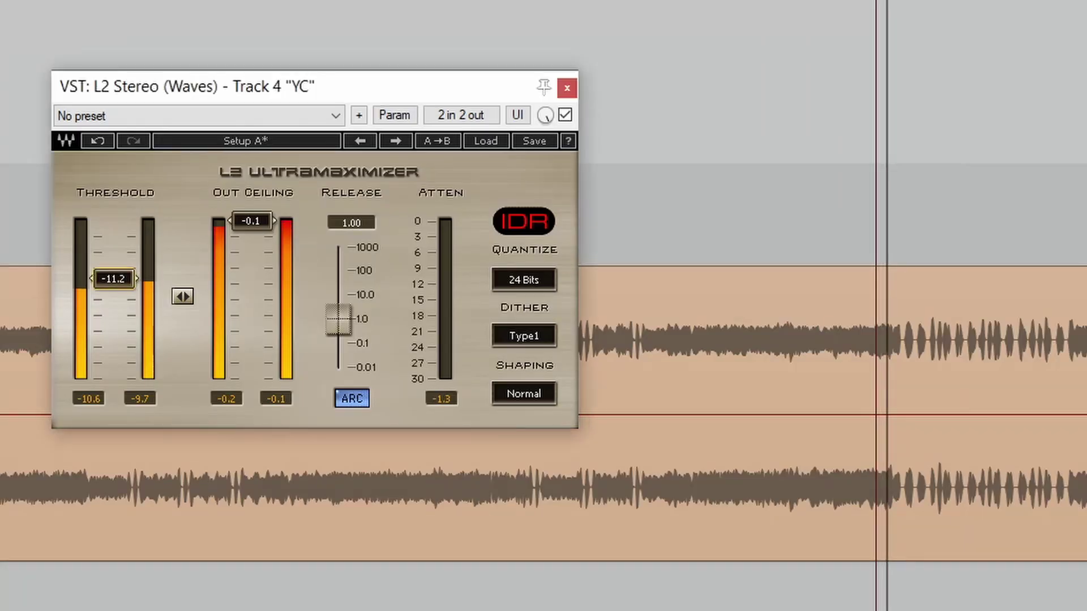
left_click_drag(114, 279, 114, 302)
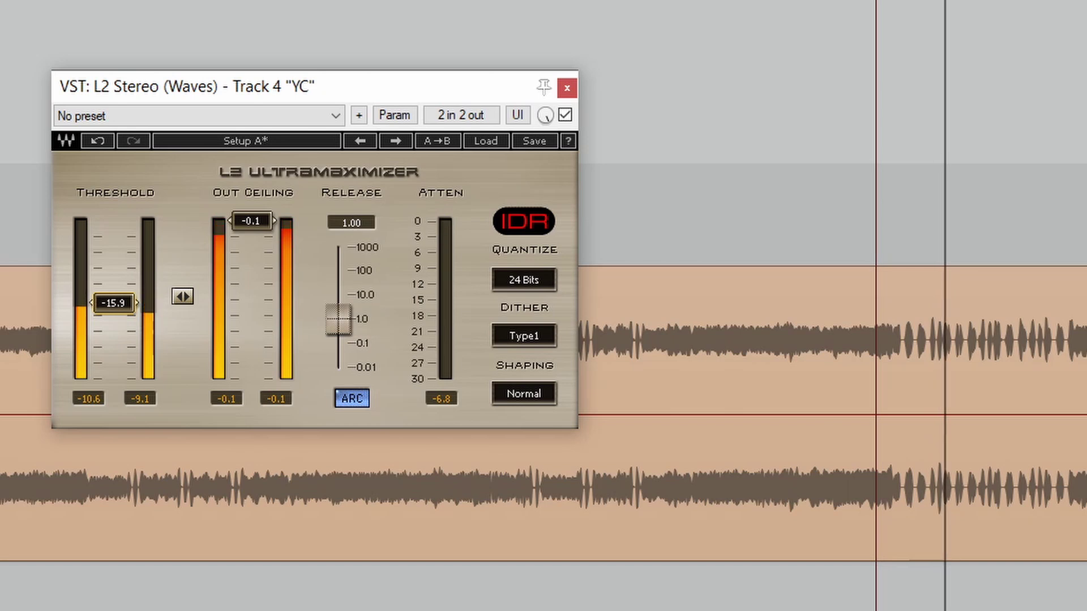
key("space")
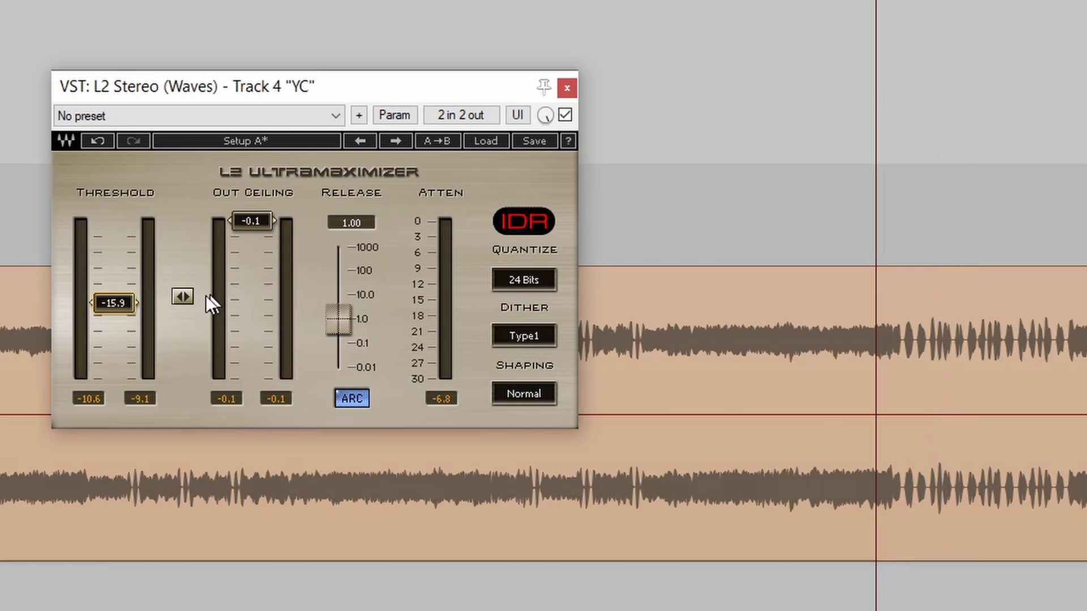
left_click(119, 304)
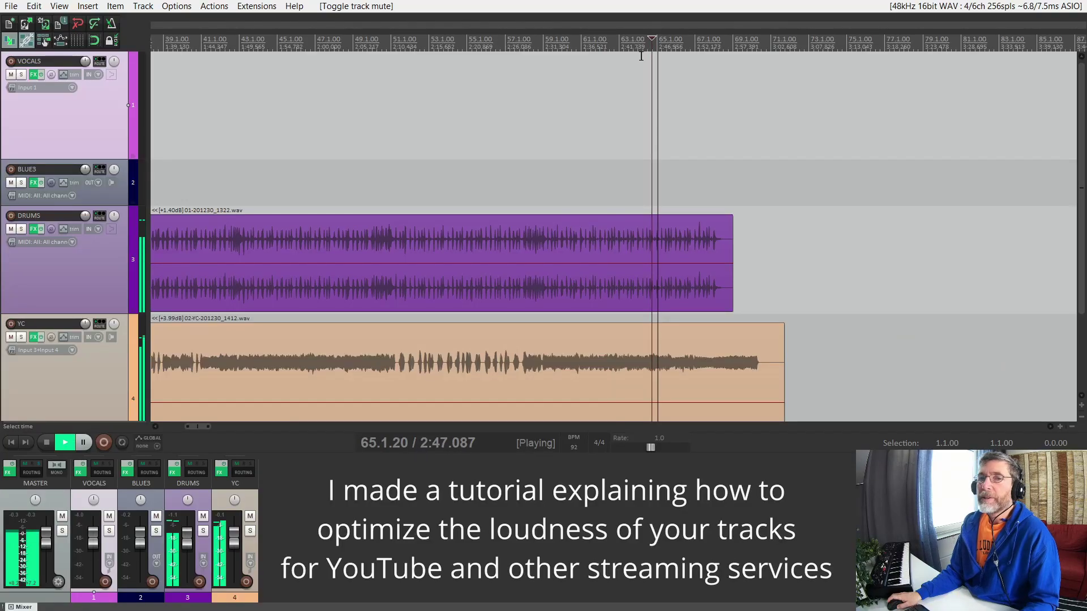